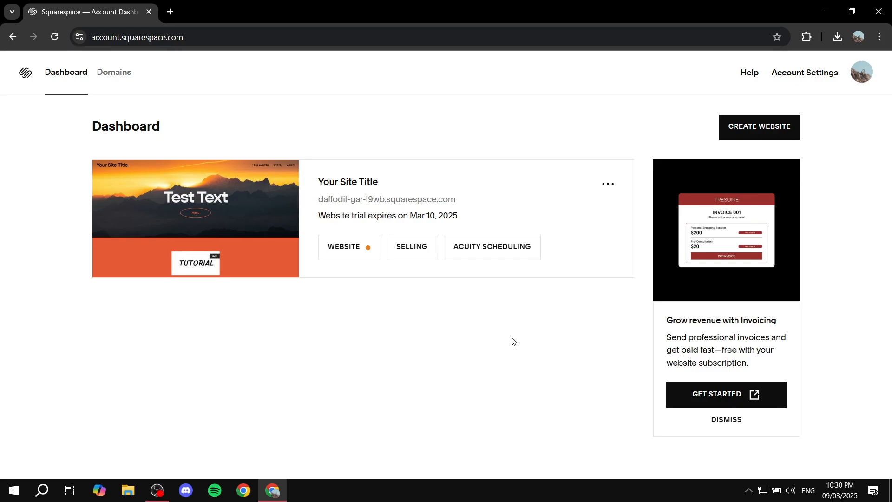
Open the existing trial website for editing and show its list of pages.
left_click(349, 253)
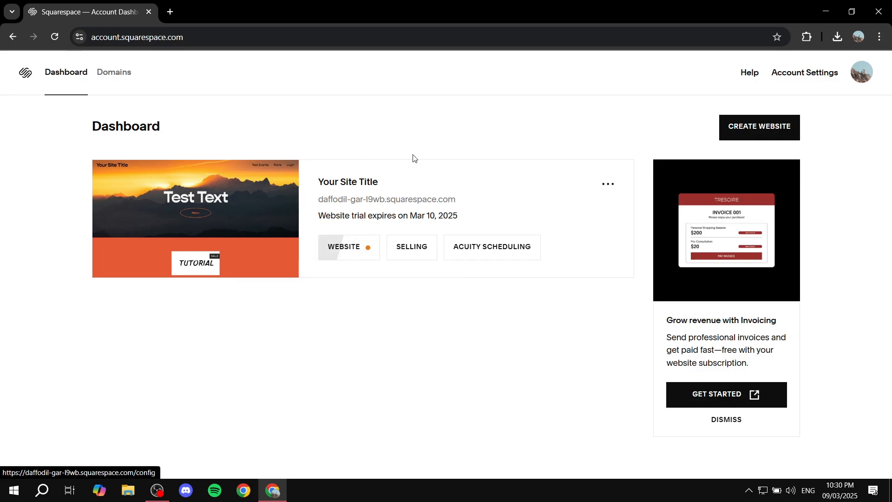
left_click(342, 247)
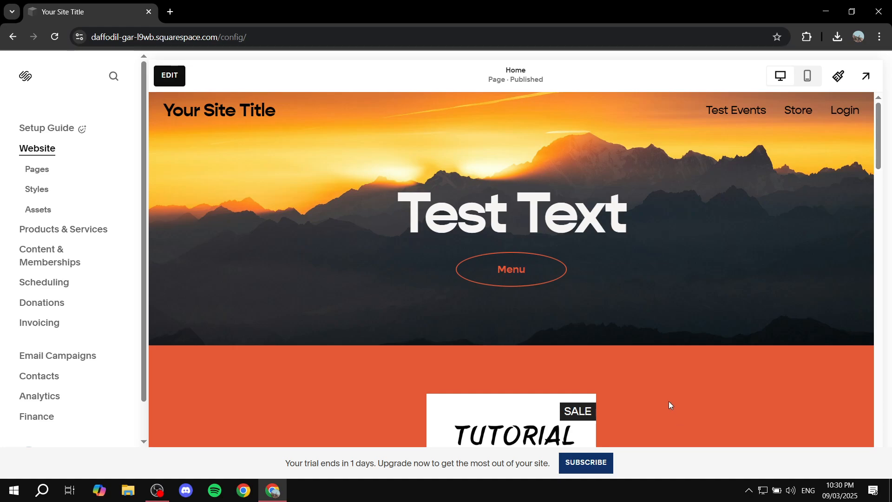
left_click(45, 170)
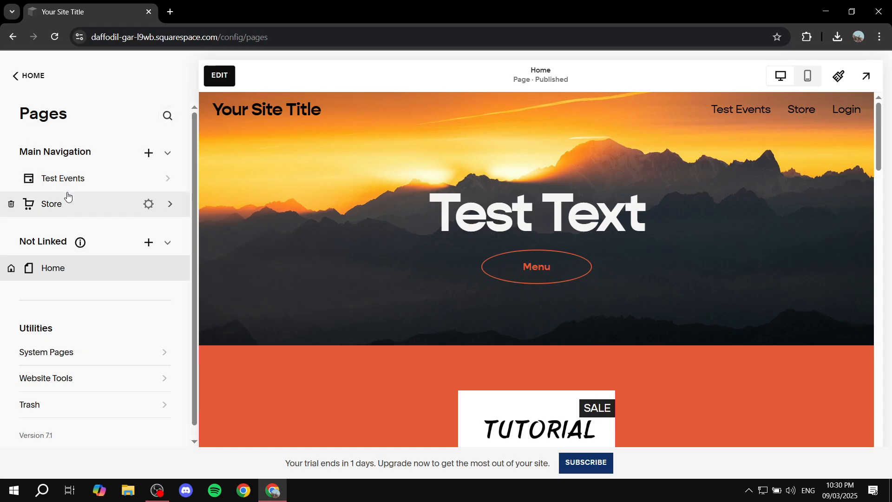
Add a blank page under Not Linked and name it "Link In Bio".
left_click_drag(23, 243, 65, 239)
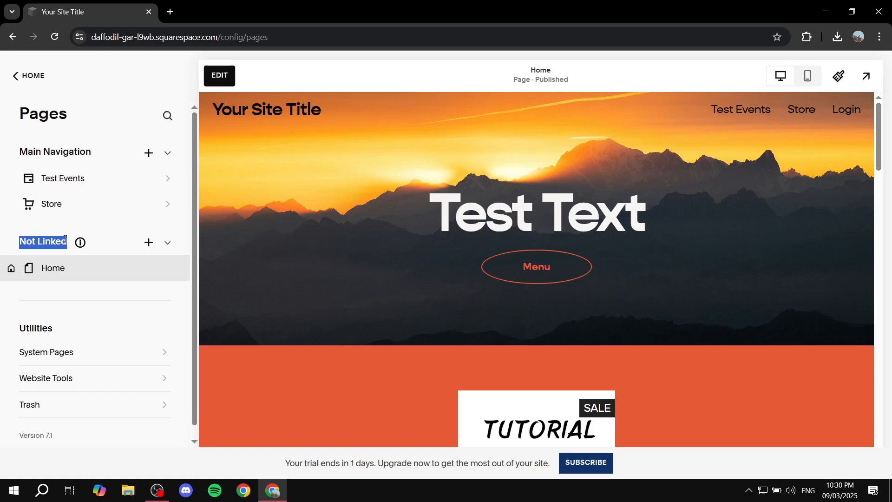
left_click(149, 246)
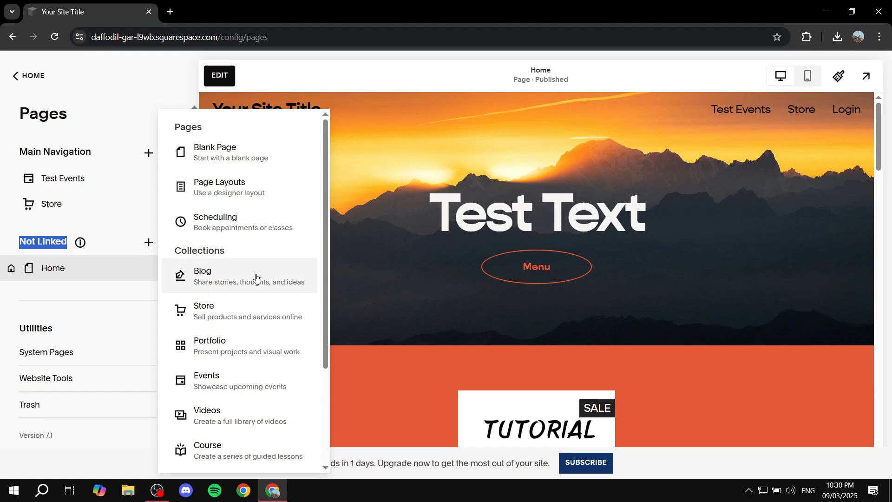
scroll(253, 281, "down", 3)
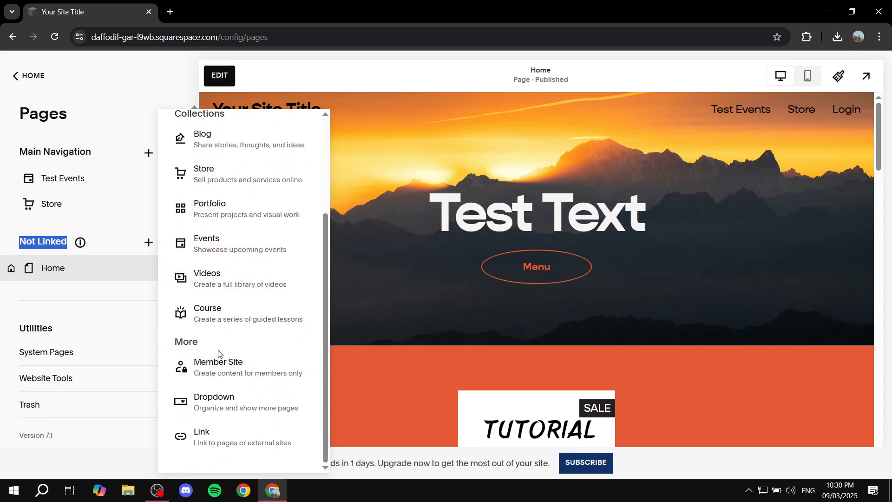
scroll(238, 246, "up", 3)
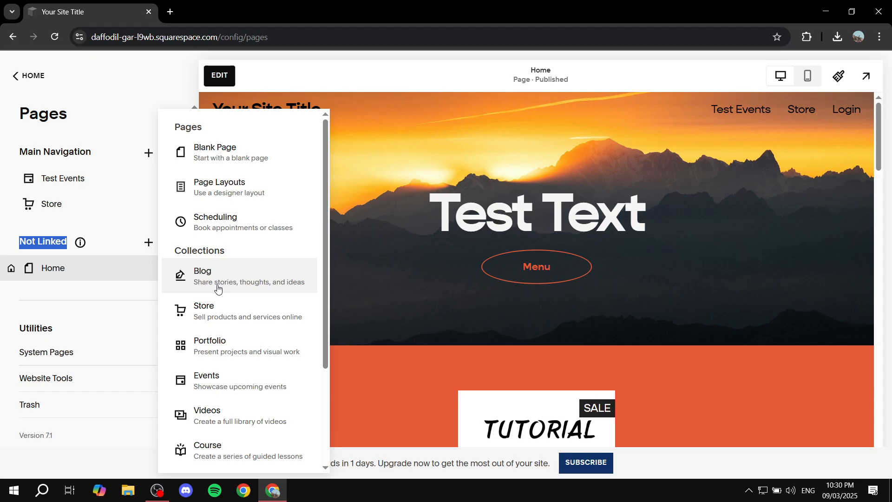
left_click(232, 157)
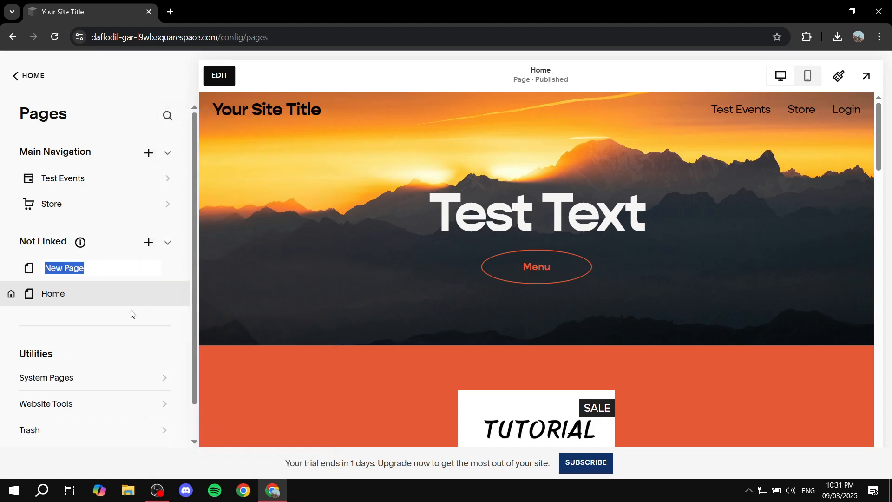
type("Li")
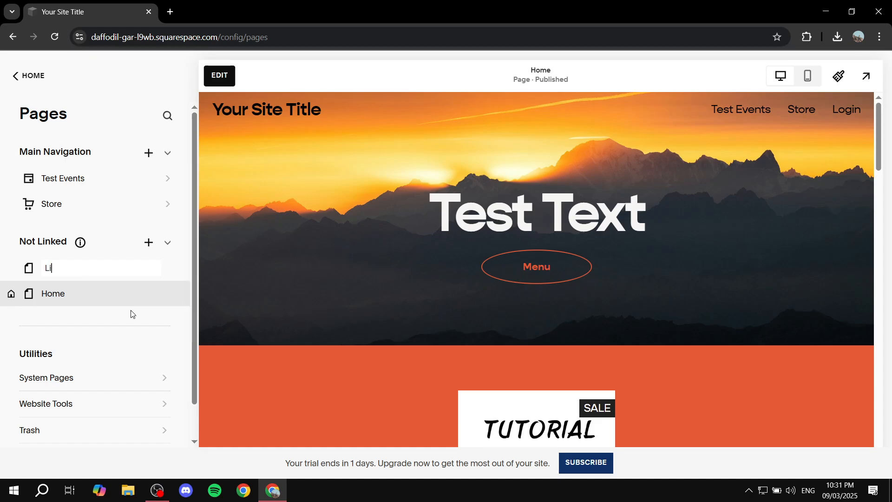
type("nk In Bio")
key("Return")
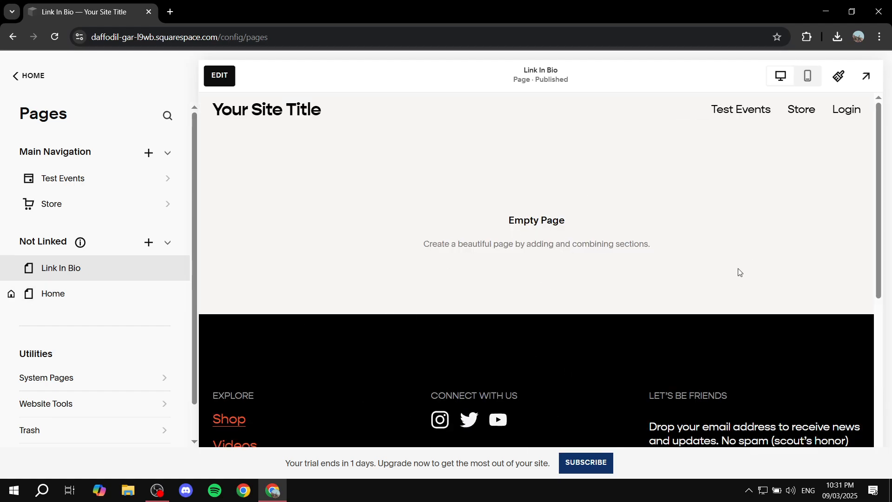
scroll(638, 353, "down", 7)
scroll(440, 367, "up", 7)
scroll(700, 313, "down", 7)
scroll(631, 350, "up", 7)
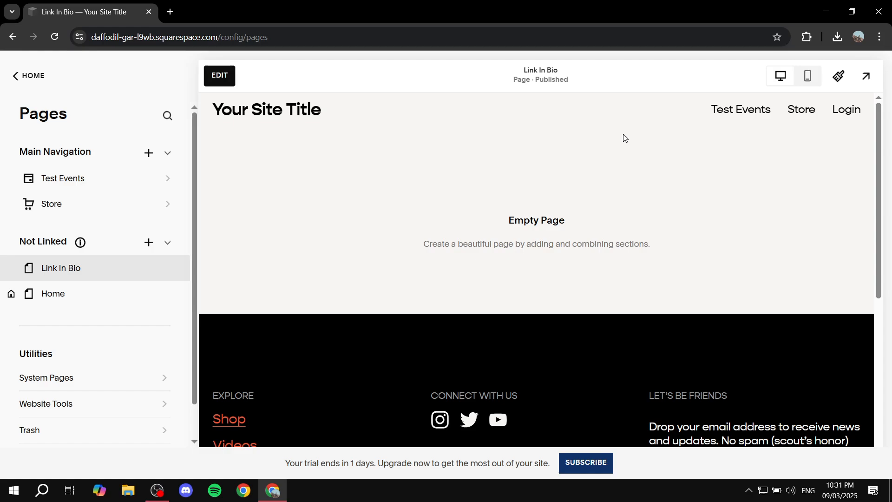
left_click_drag(295, 120, 280, 138)
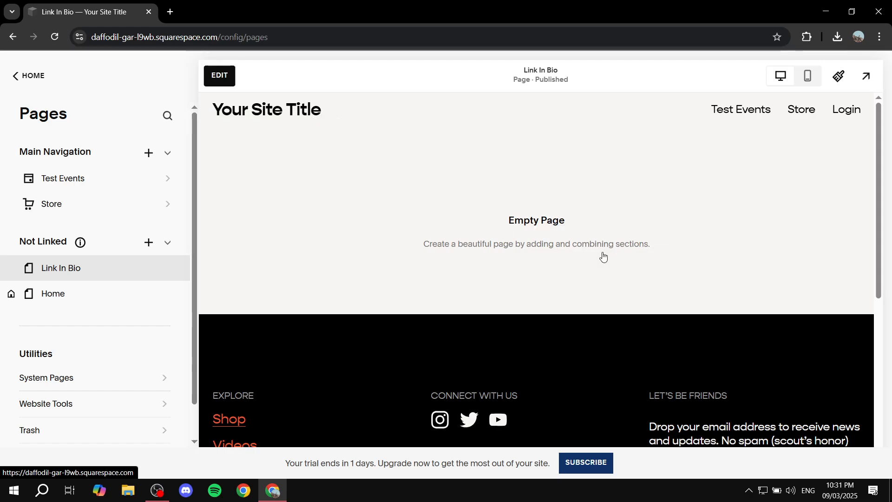
Open the Link In Bio page's settings and review its General options, including the URL slug, and its SEO options.
mouse_move(97, 275)
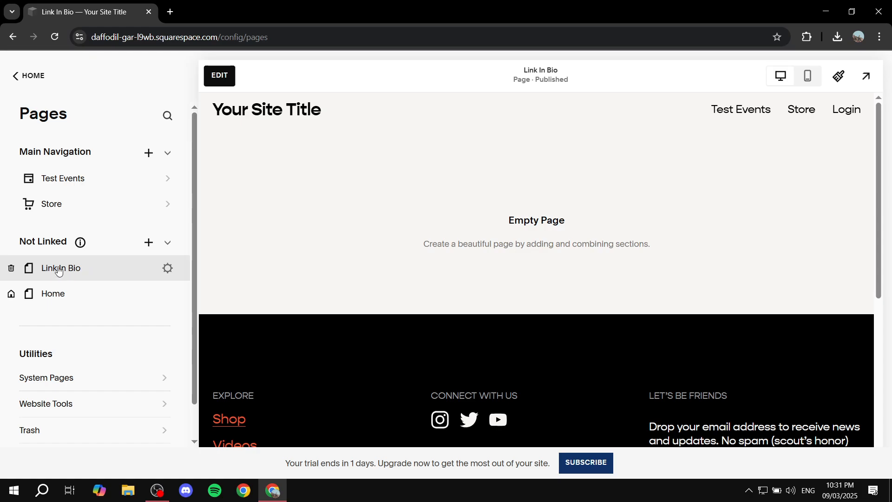
left_click(167, 270)
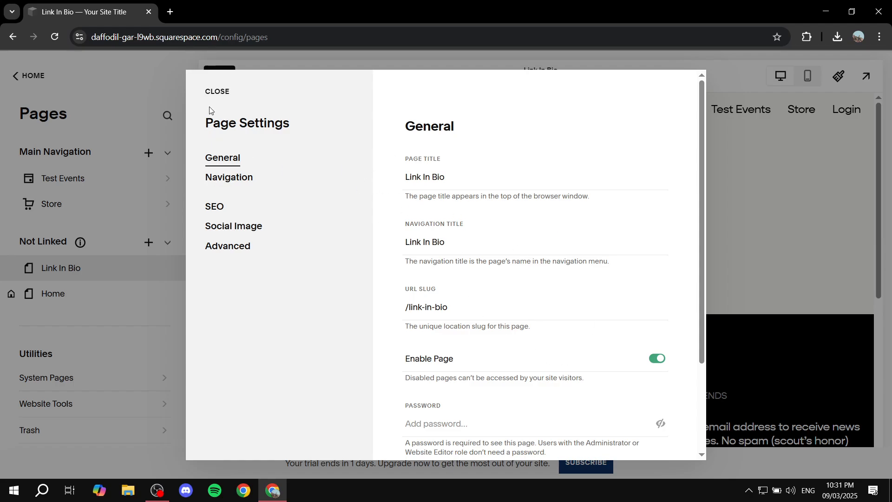
scroll(458, 238, "down", 1)
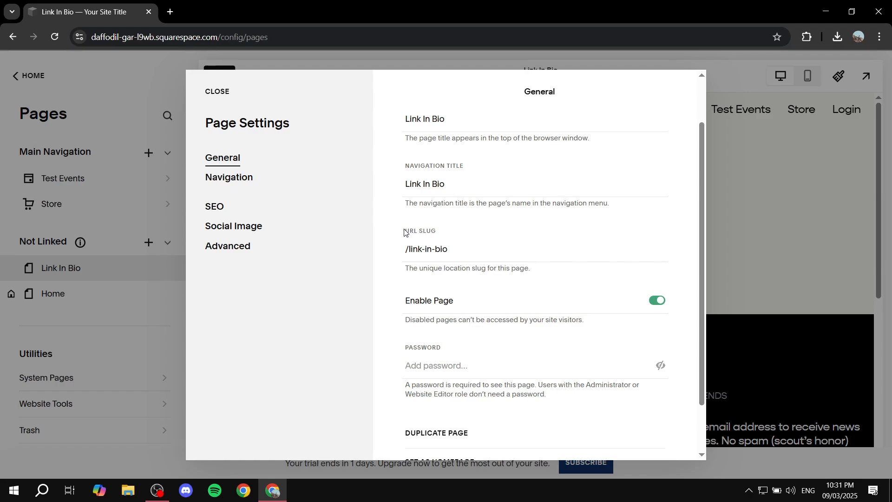
left_click_drag(404, 232, 455, 231)
left_click(455, 229)
scroll(456, 229, "down", 1)
scroll(424, 292, "up", 1)
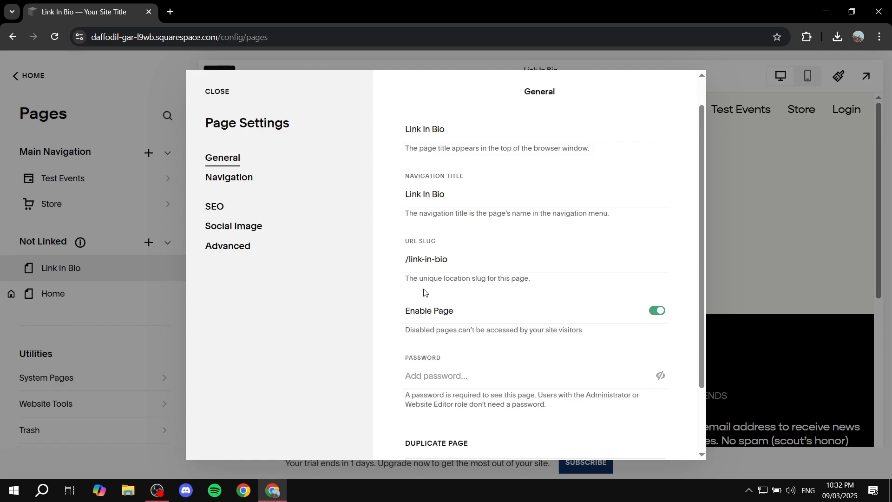
scroll(424, 291, "up", 1)
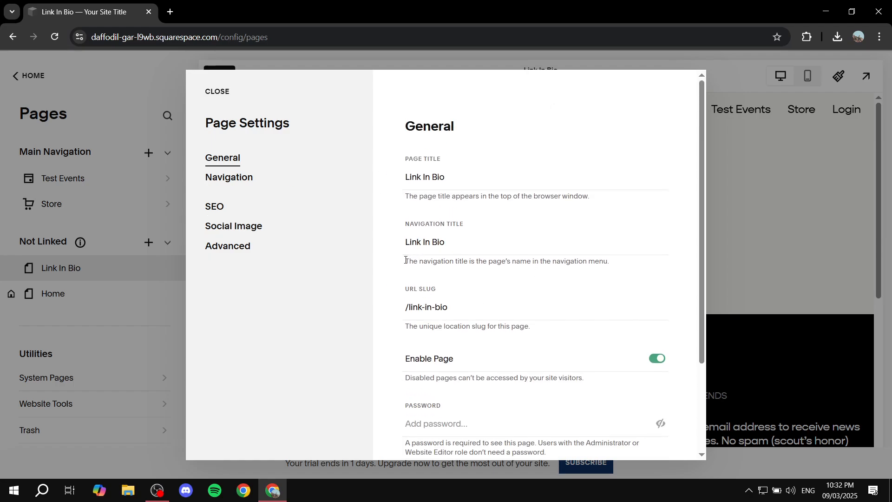
left_click(209, 212)
scroll(543, 278, "down", 2)
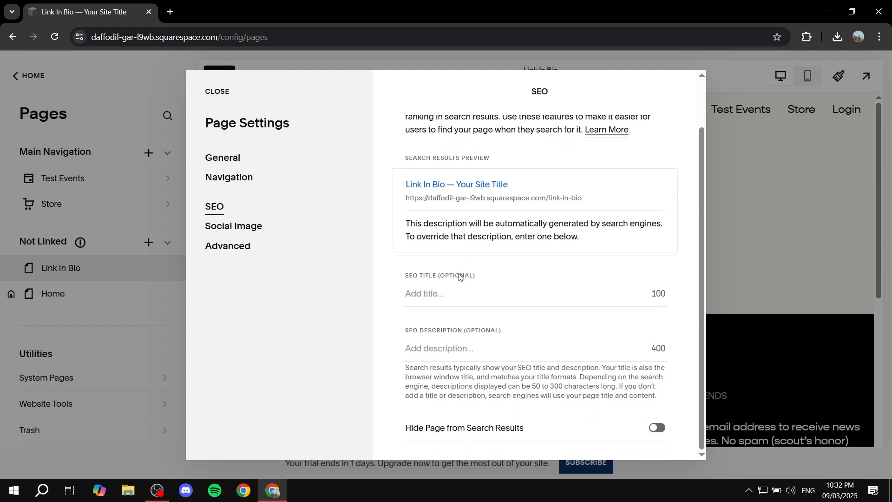
scroll(556, 337, "up", 2)
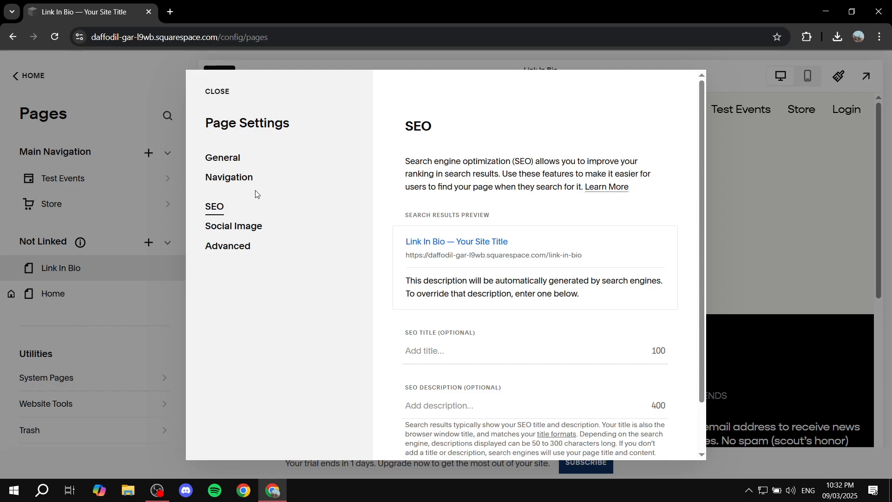
Turn off Show Header and Show Footer in the page's navigation settings and save.
left_click(238, 181)
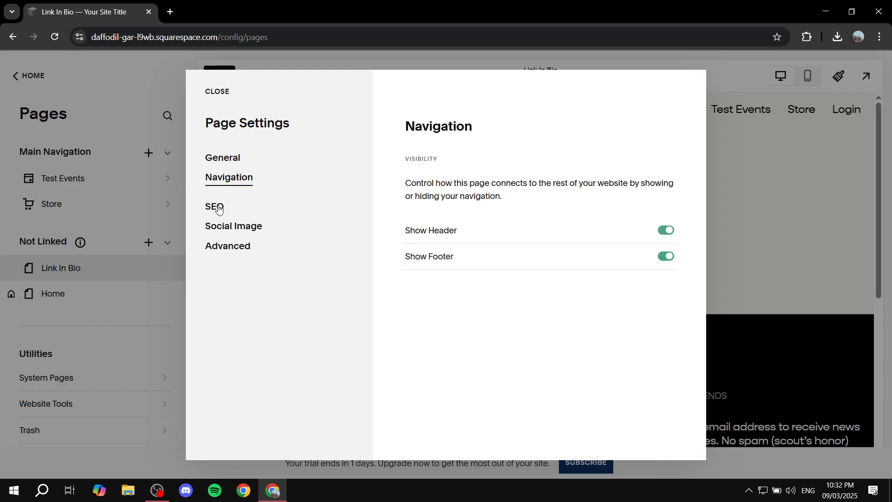
left_click(667, 231)
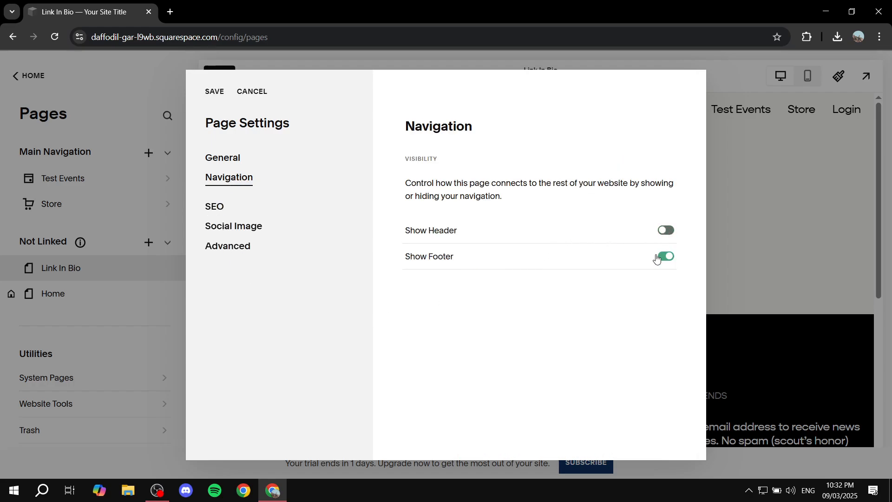
left_click(668, 257)
left_click(215, 93)
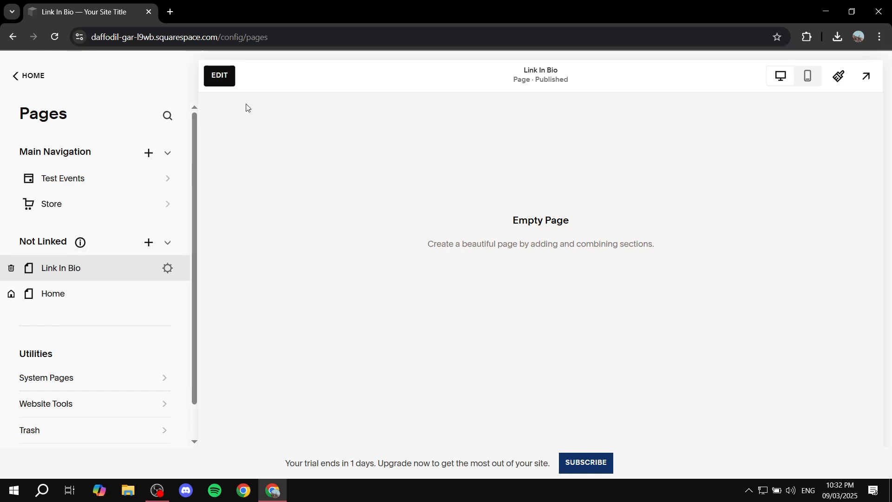
Start editing the Link In Bio page and add a blank section to it.
left_click(220, 76)
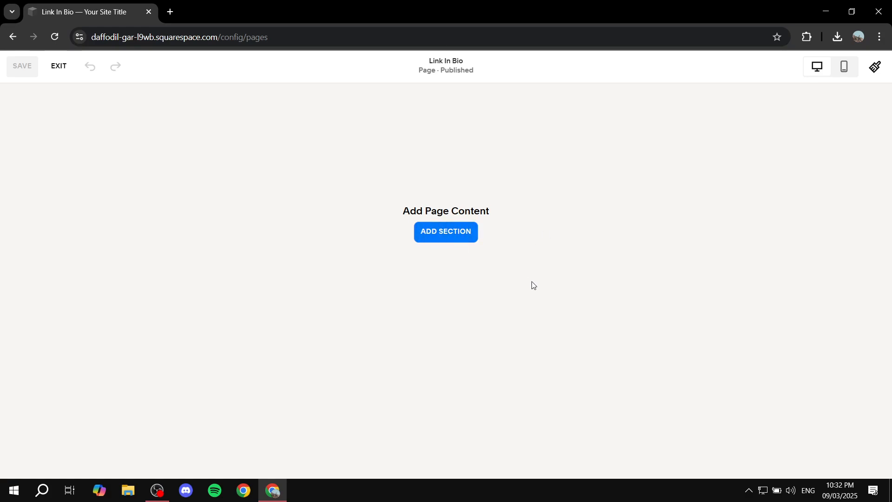
left_click(450, 232)
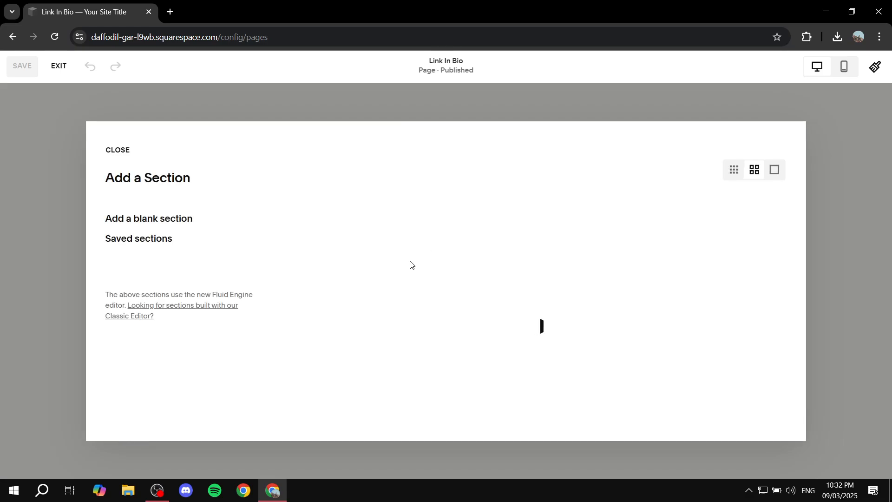
left_click(185, 225)
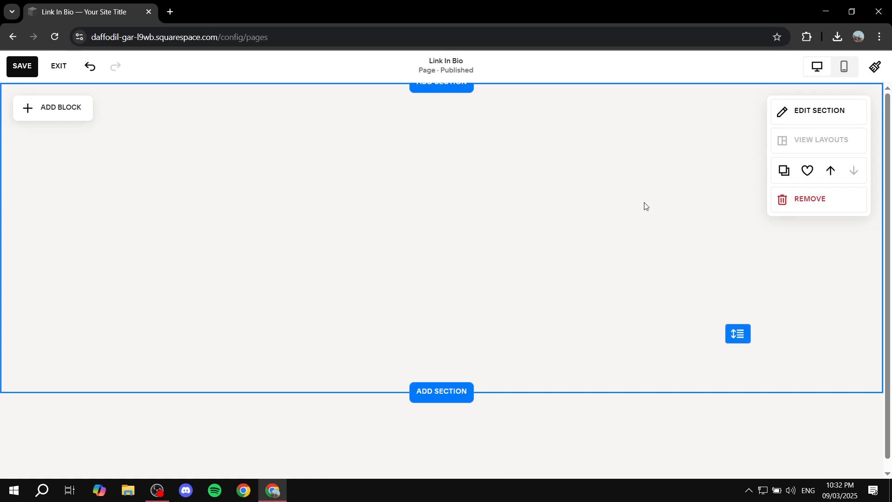
Set the section's background to the stock image of an orange sunset over dark mountains.
left_click(806, 120)
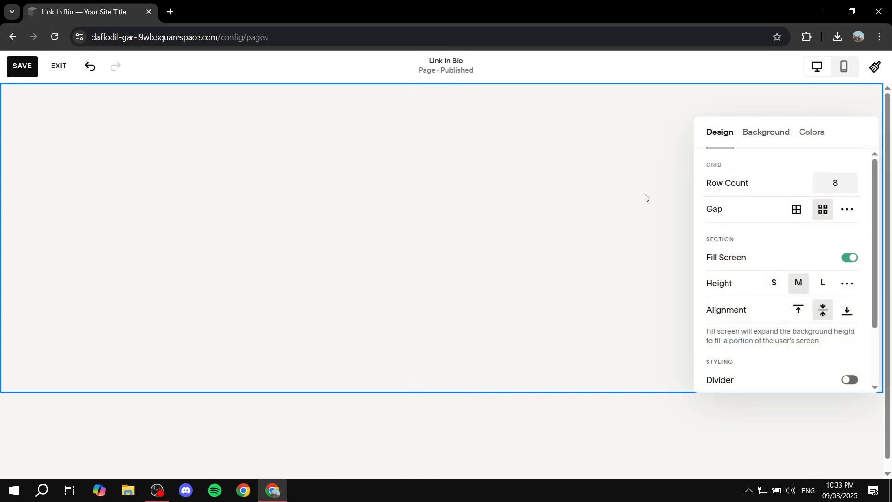
left_click(774, 135)
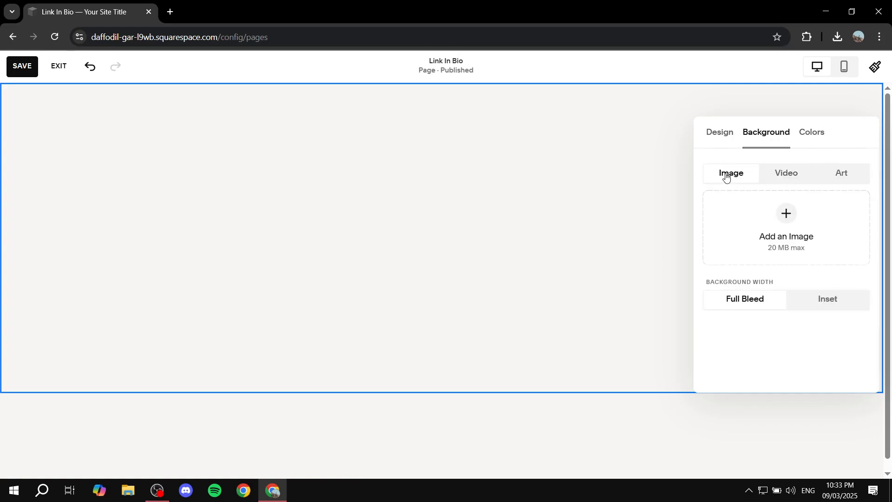
left_click(785, 220)
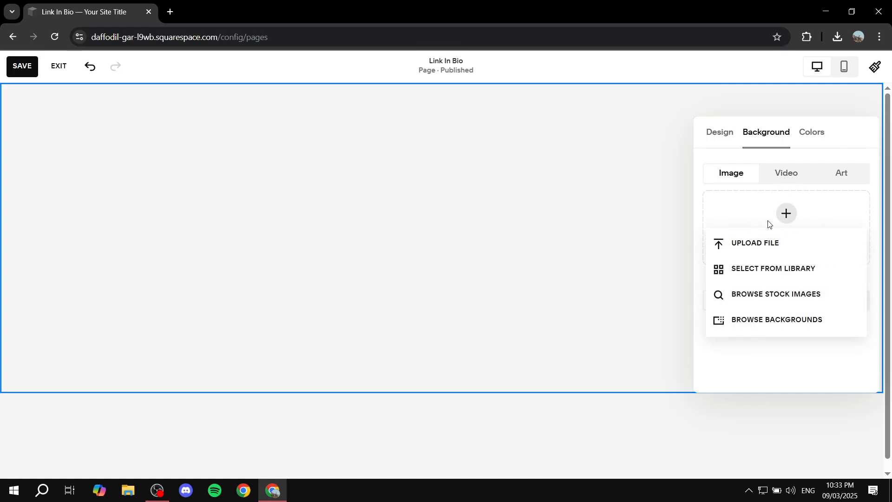
left_click(799, 292)
left_click(621, 216)
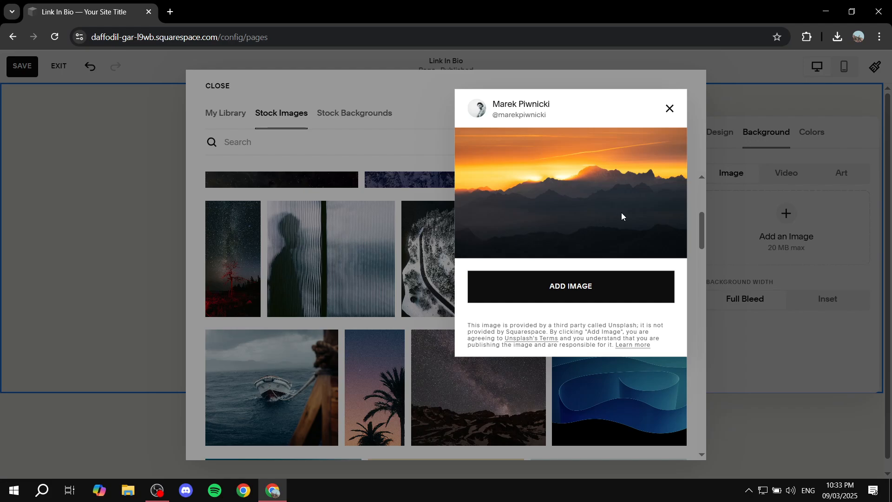
left_click(602, 289)
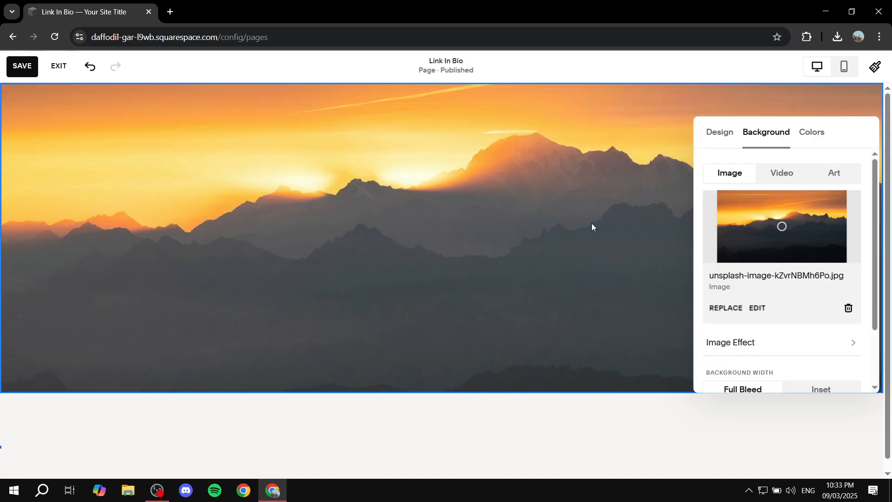
left_click(593, 224)
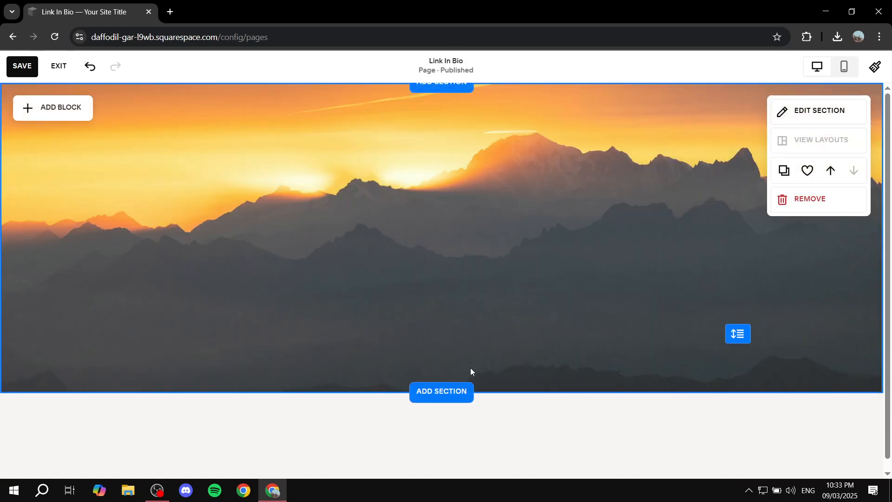
Lower the section background's overlay opacity to the minimum.
left_click(794, 116)
left_click(789, 132)
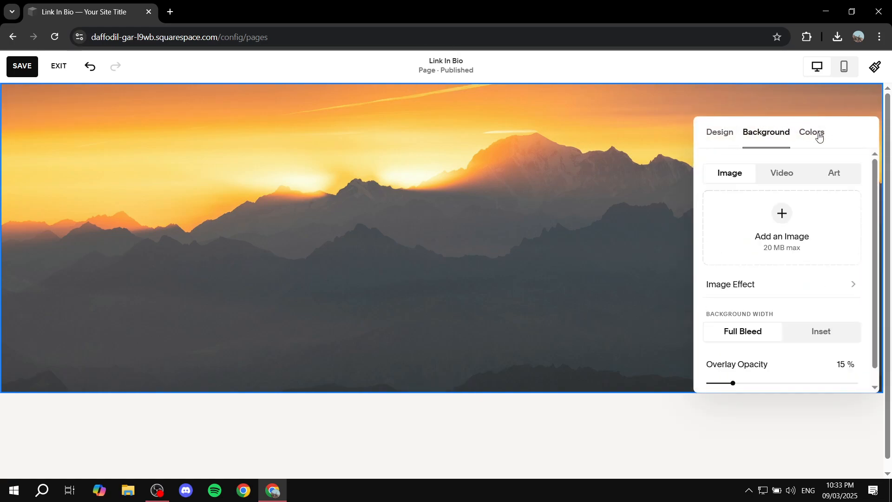
scroll(810, 302, "down", 2)
left_click_drag(733, 383, 705, 384)
left_click(656, 177)
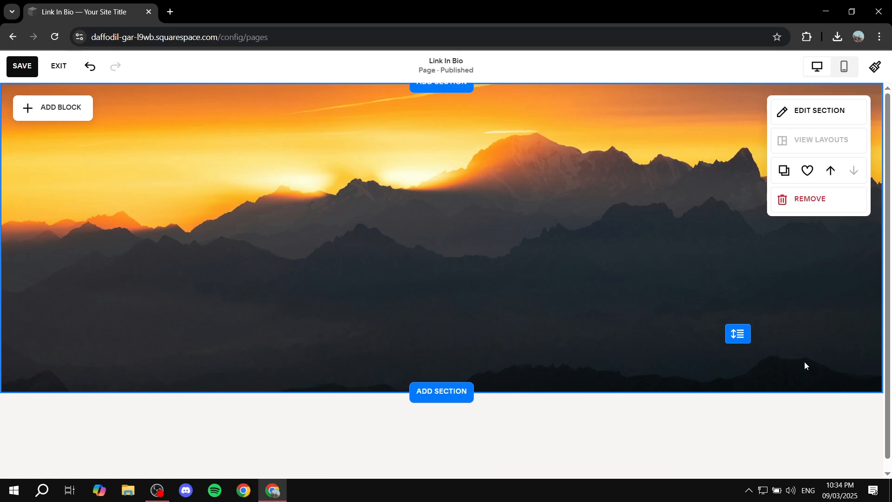
Extend the section's height downward so the background image fills more than the visible page area.
left_click_drag(744, 338, 743, 438)
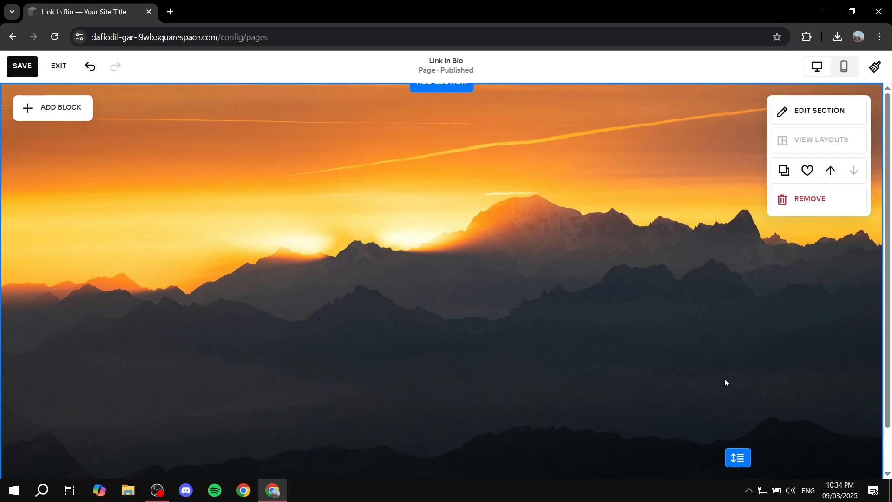
scroll(725, 382, "down", 1)
mouse_move(739, 409)
left_mouse_down()
mouse_move(741, 388)
mouse_move(738, 426)
left_mouse_up()
scroll(741, 392, "up", 1)
scroll(736, 393, "down", 1)
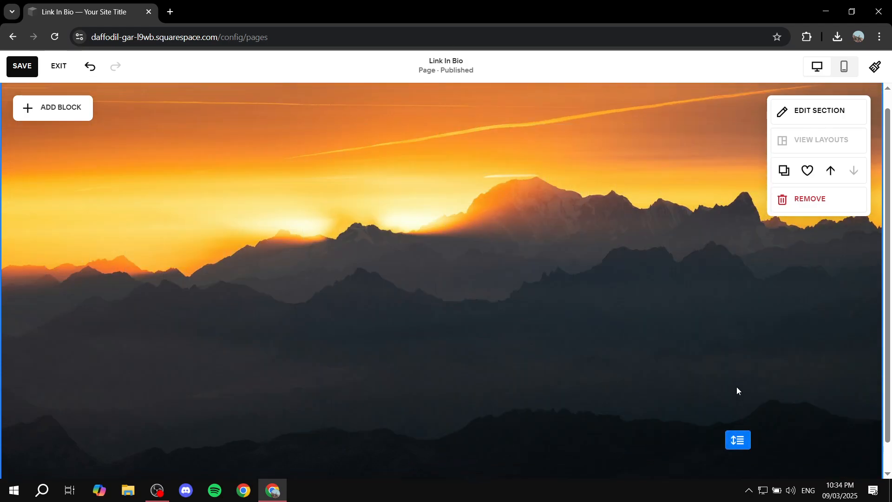
Extend the section's height in the mobile layout so the background fills the phone screen, and return to the desktop layout.
scroll(737, 390, "up", 1)
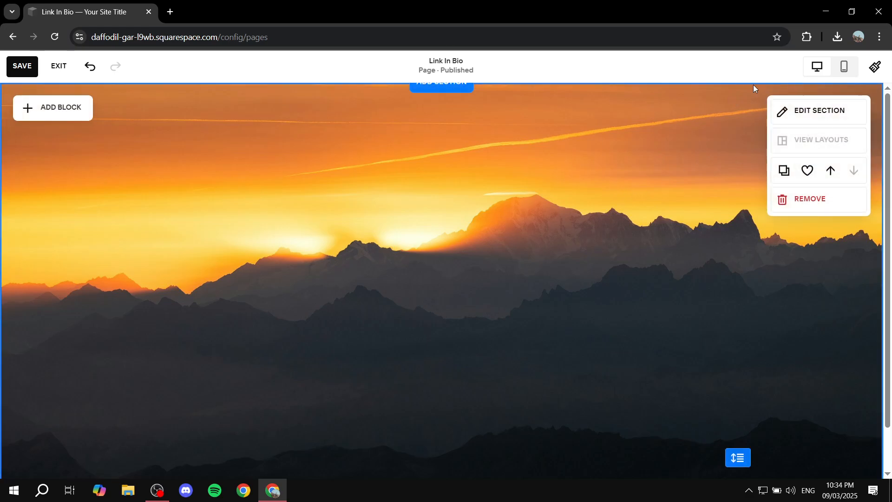
left_click(844, 70)
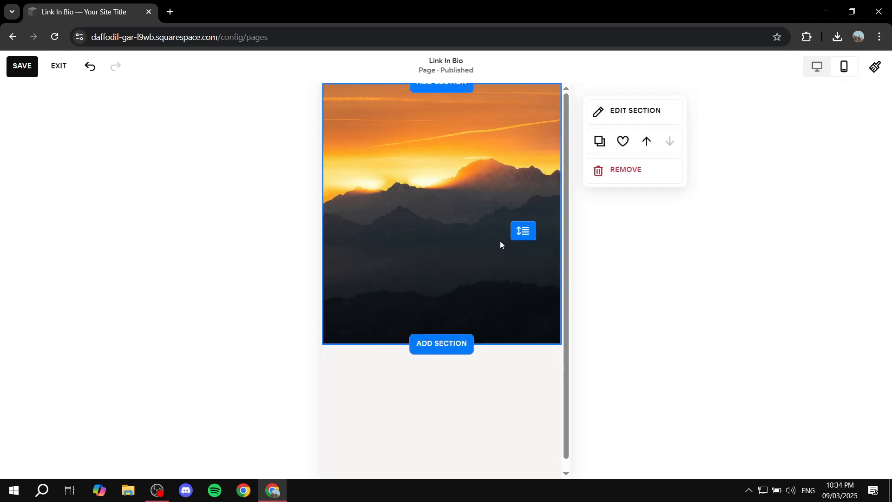
scroll(500, 244, "down", 1)
left_click_drag(520, 218, 524, 447)
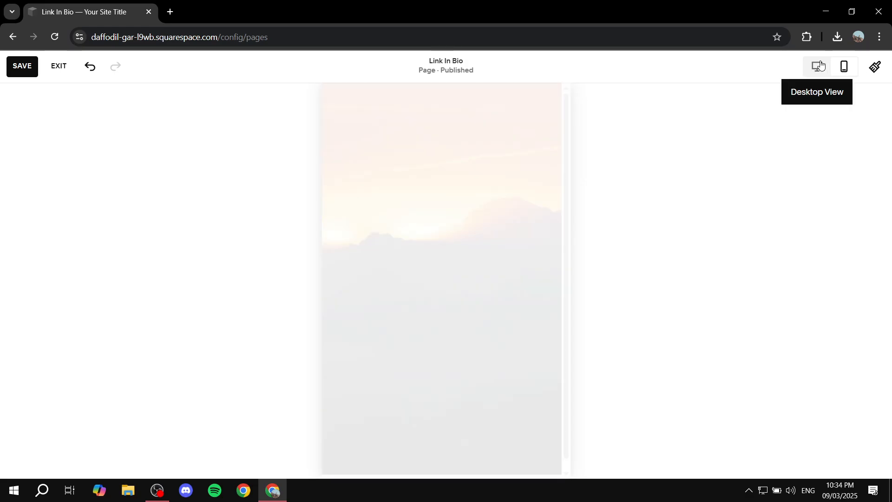
left_click(817, 66)
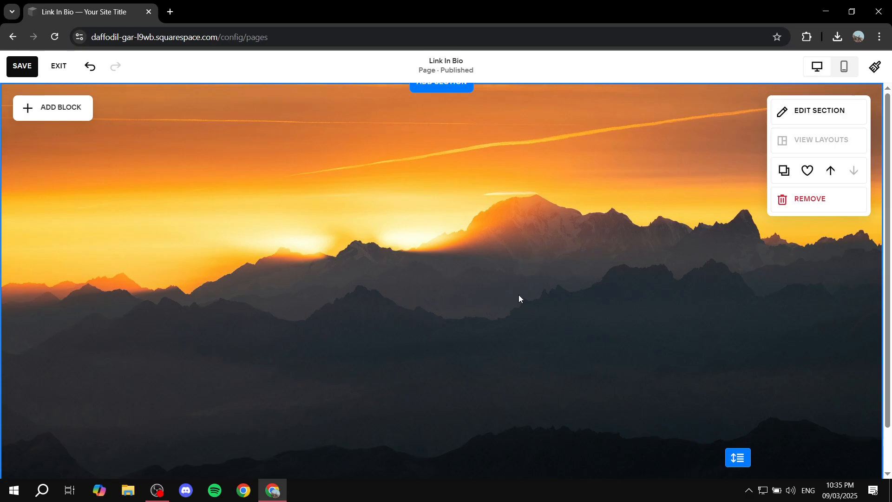
Add an image block to the section, shrink it, and center it horizontally in the upper part.
left_click(67, 109)
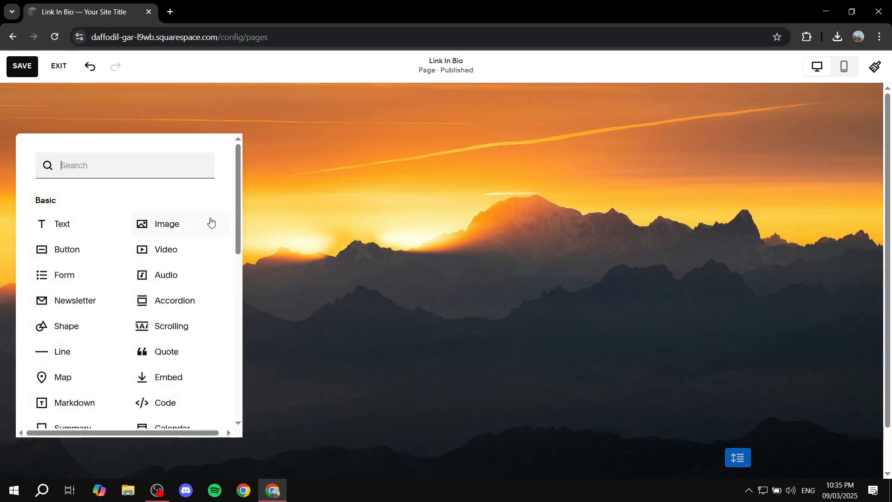
left_click(194, 226)
left_click_drag(165, 223, 526, 249)
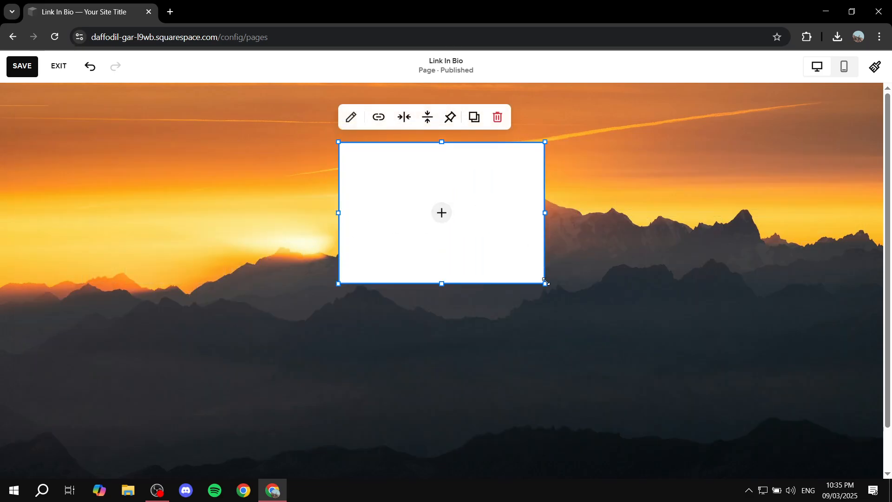
left_click_drag(542, 286, 438, 233)
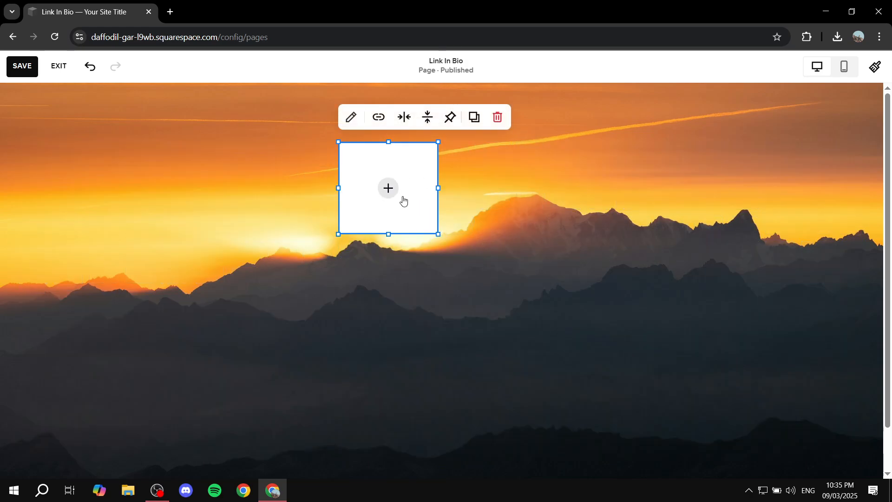
left_click_drag(403, 199, 470, 225)
mouse_move(472, 180)
left_mouse_down()
mouse_move(523, 180)
mouse_move(528, 194)
mouse_move(475, 191)
left_mouse_up()
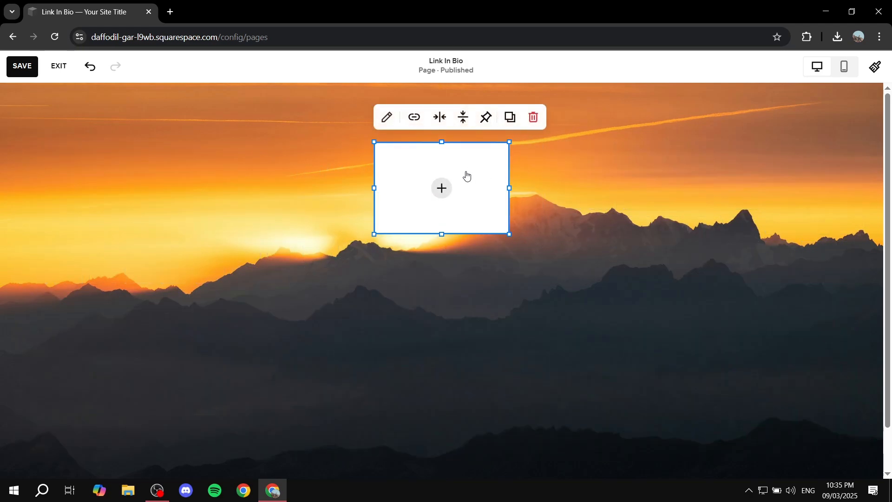
Switch the image block's design from Fit to Shape to give it a circular outline.
left_click(388, 118)
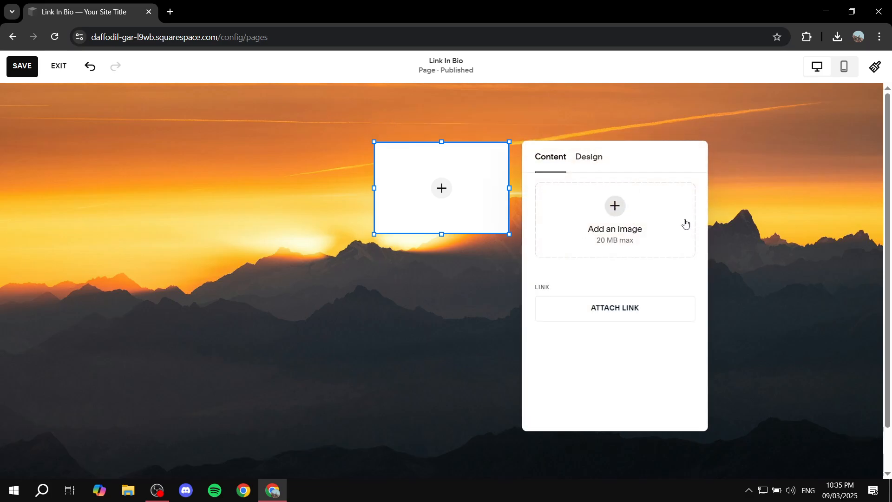
left_click(591, 158)
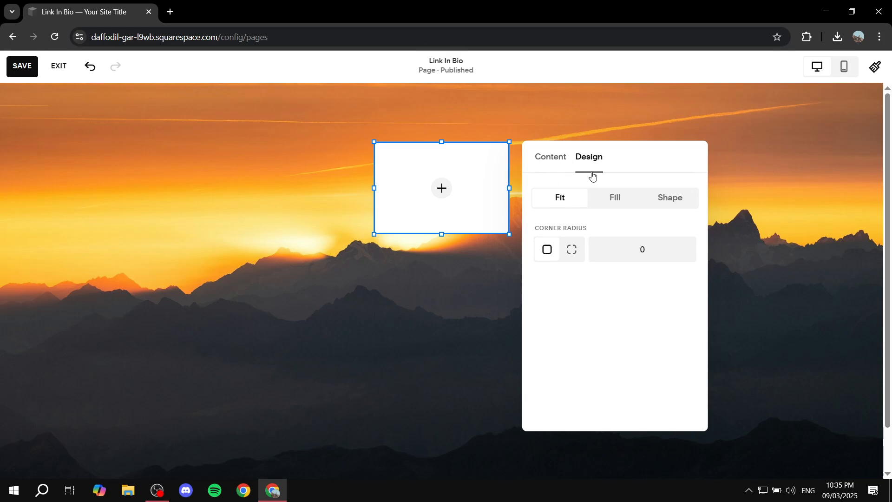
left_click(661, 204)
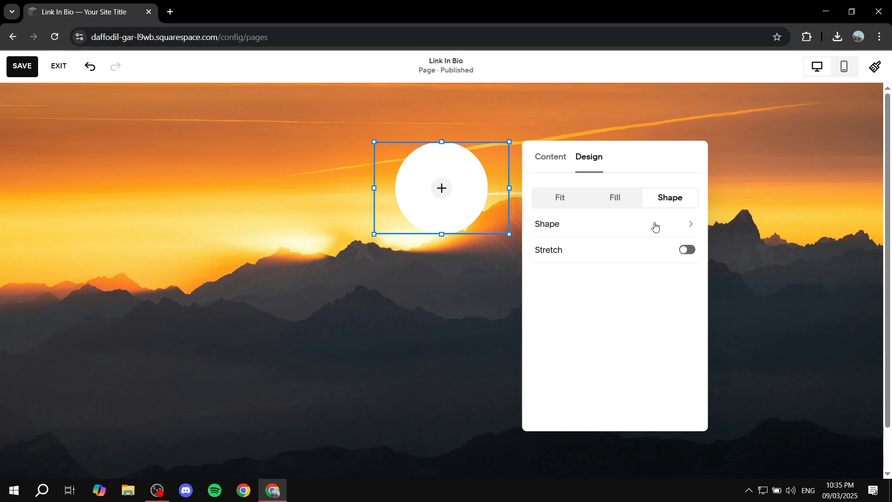
Examine the available image shapes in the 1:1, 2:3 and 3:2 ratios.
left_click(656, 226)
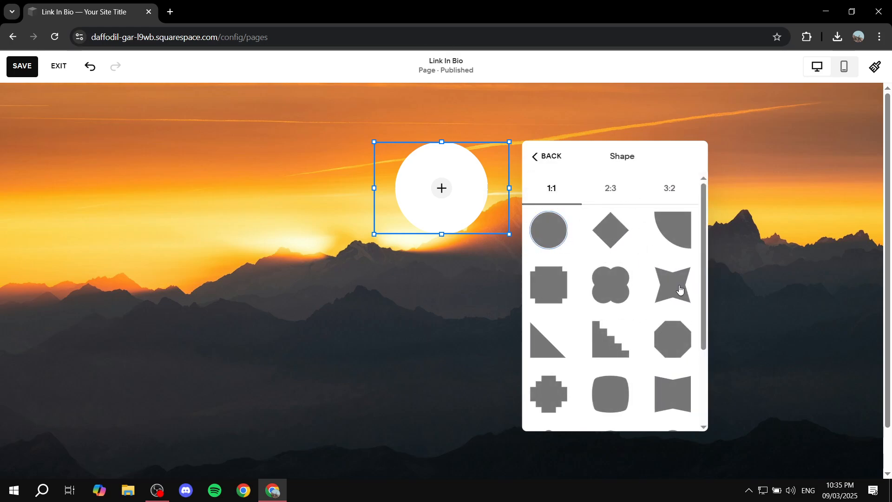
scroll(650, 269, "down", 3)
scroll(650, 269, "up", 3)
left_click(620, 194)
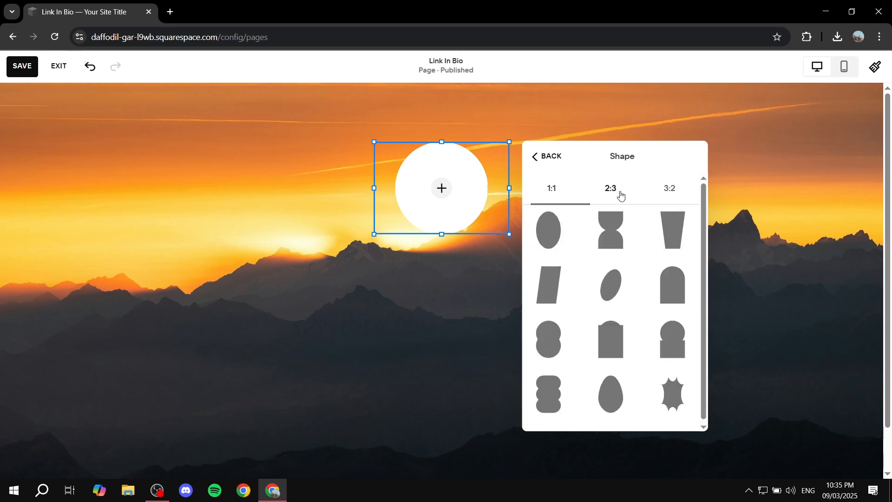
left_click(671, 195)
left_click(572, 192)
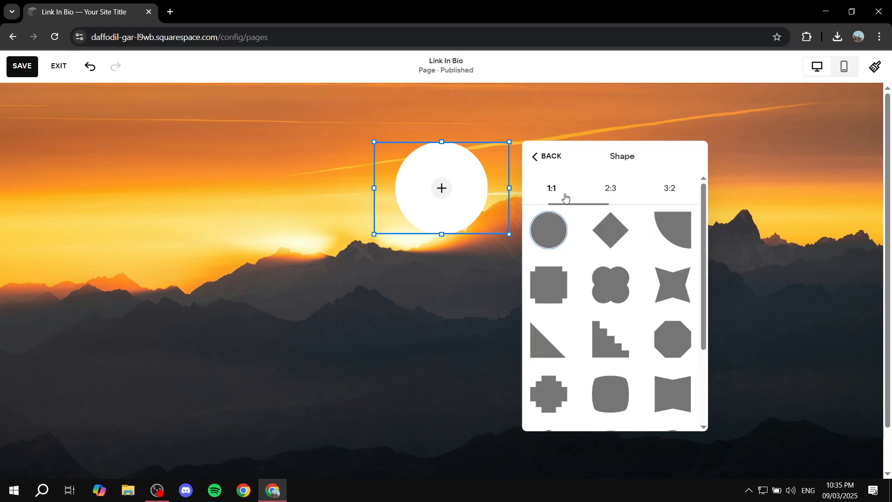
scroll(634, 273, "down", 5)
scroll(603, 365, "up", 5)
left_click(545, 158)
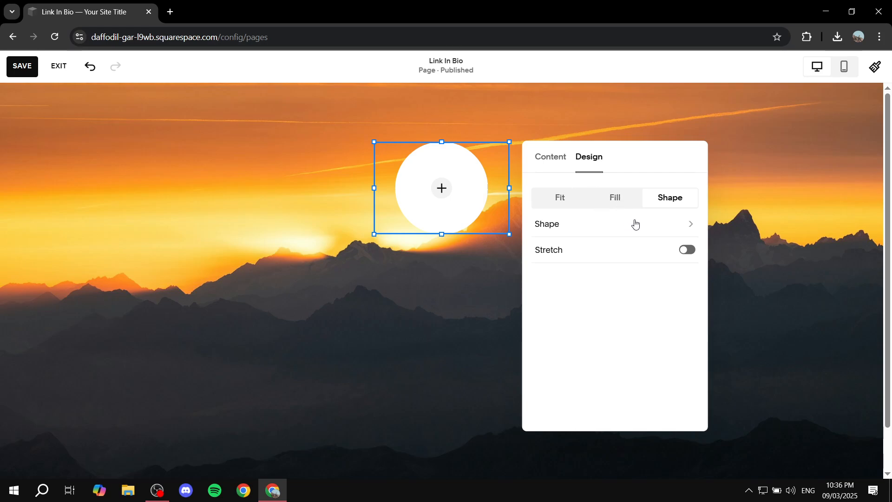
Upload Colors.jpg from the Explainer Media folder as the image block's picture.
left_click(546, 163)
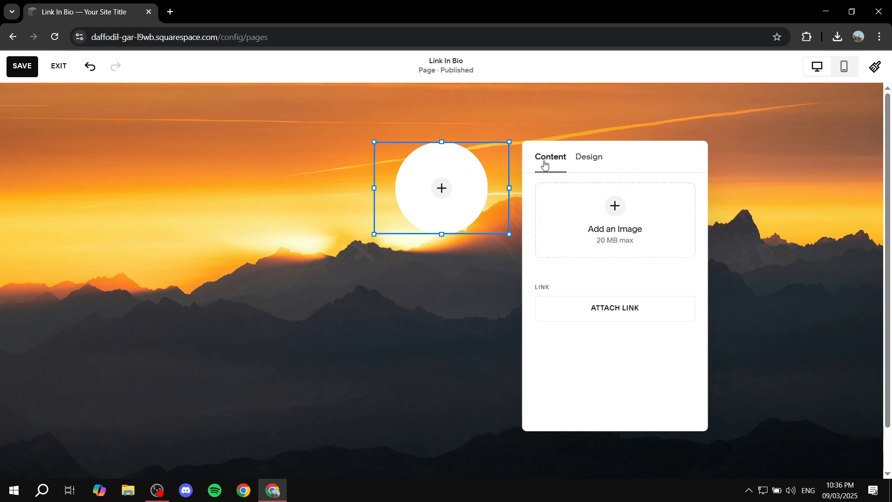
left_click(606, 212)
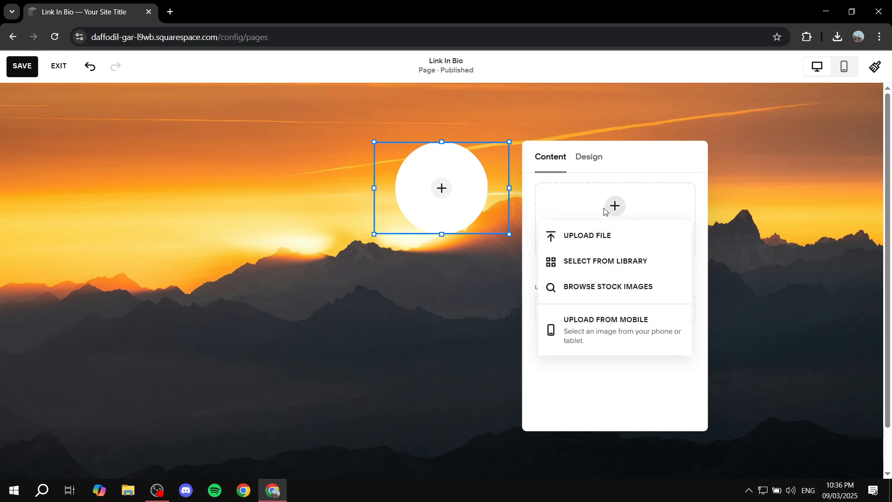
left_click(596, 235)
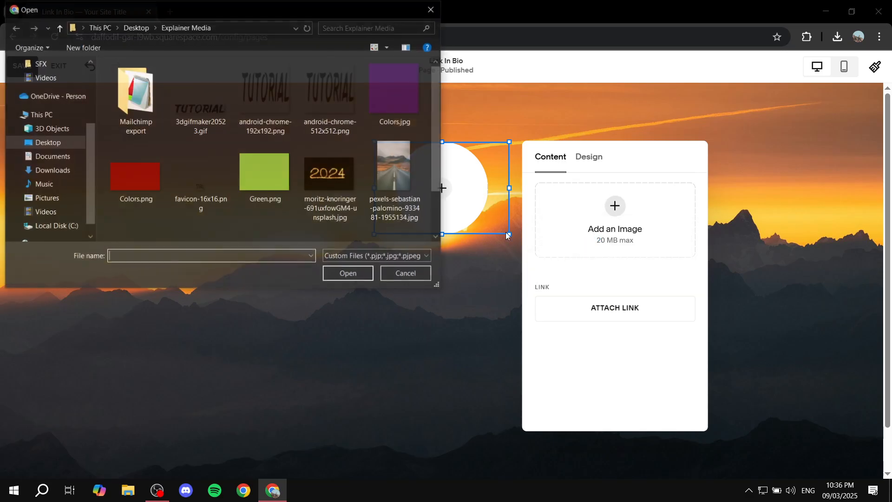
scroll(302, 161, "down", 2)
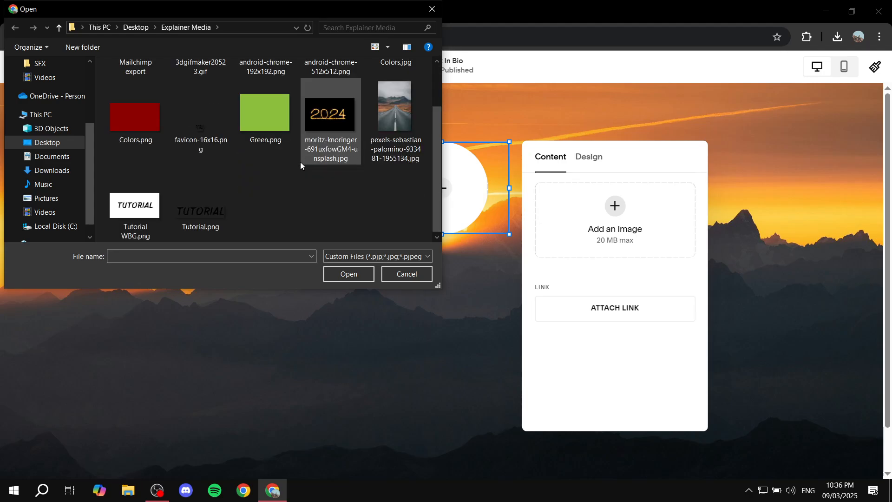
scroll(214, 172, "up", 2)
double_click(397, 81)
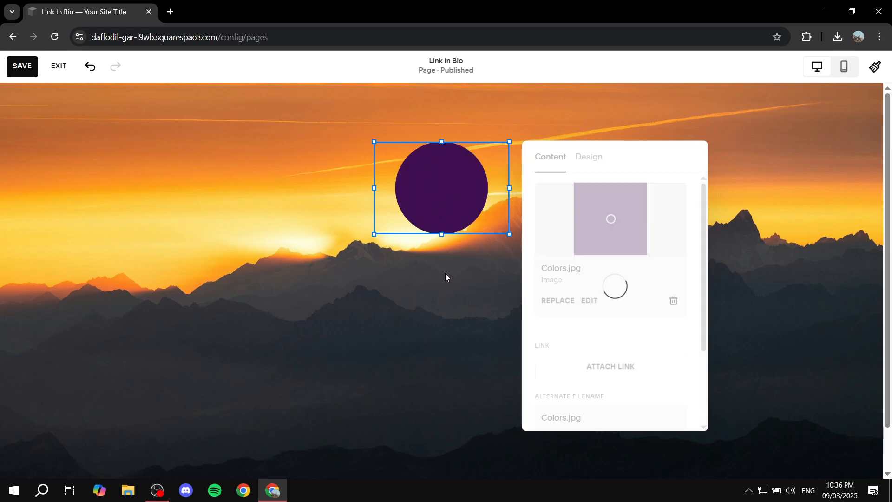
Try moving the circular image sideways and bring it back to the section's horizontal center.
left_click(457, 186)
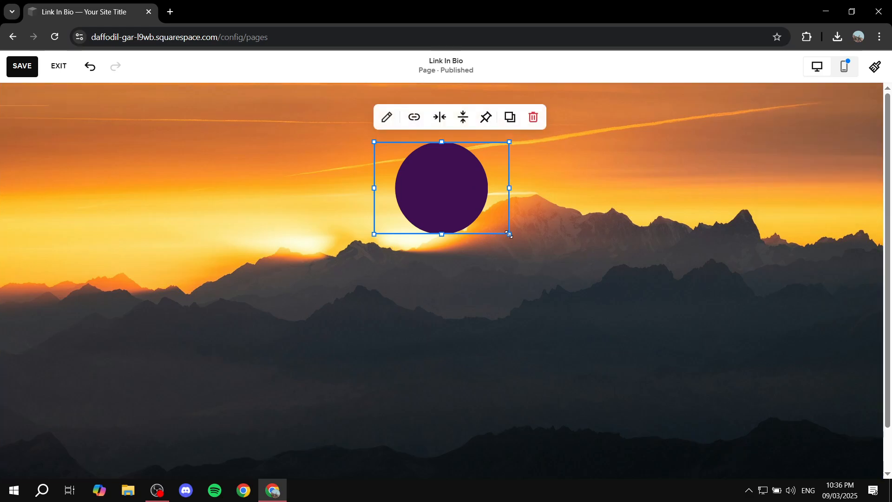
left_click_drag(509, 235, 513, 247)
left_click_drag(457, 192, 493, 192)
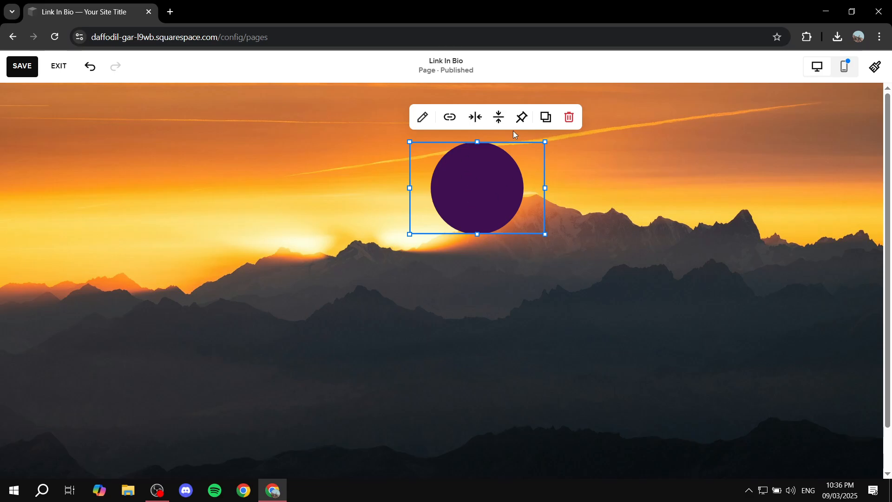
left_click_drag(473, 186, 438, 185)
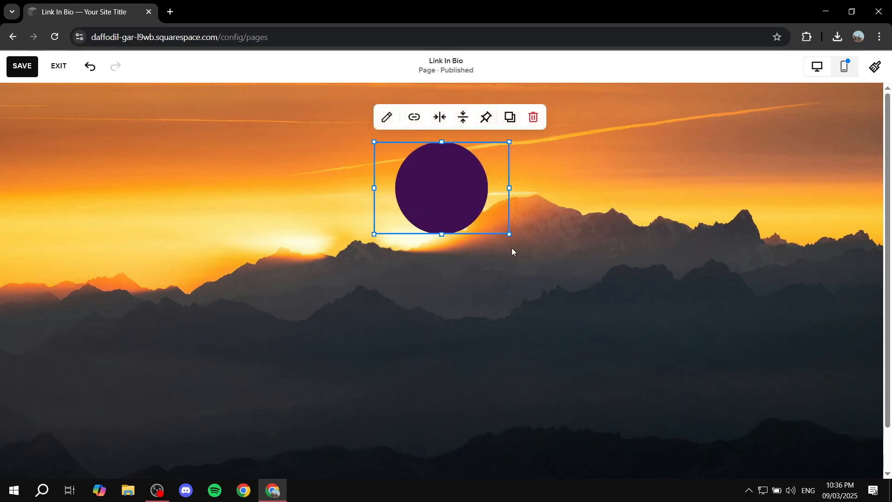
left_click(441, 264)
left_click(445, 200)
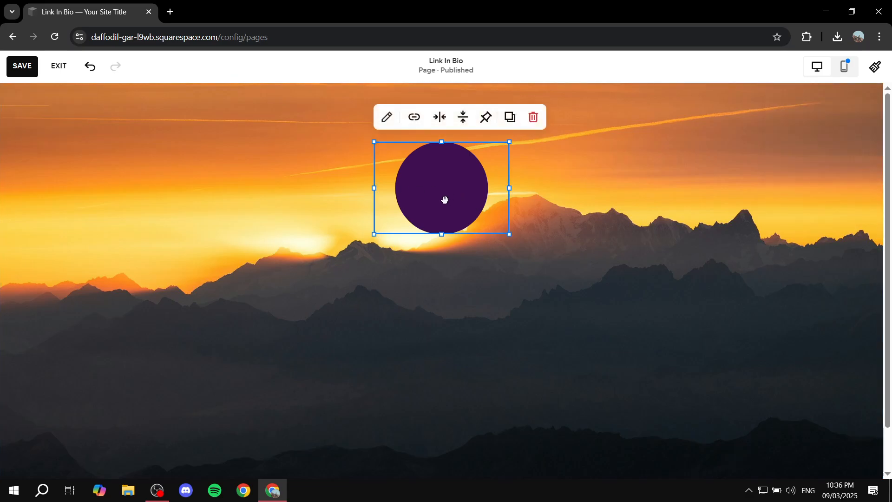
left_click(446, 268)
Add a text block and place it horizontally centered directly beneath the circular image.
left_click(81, 110)
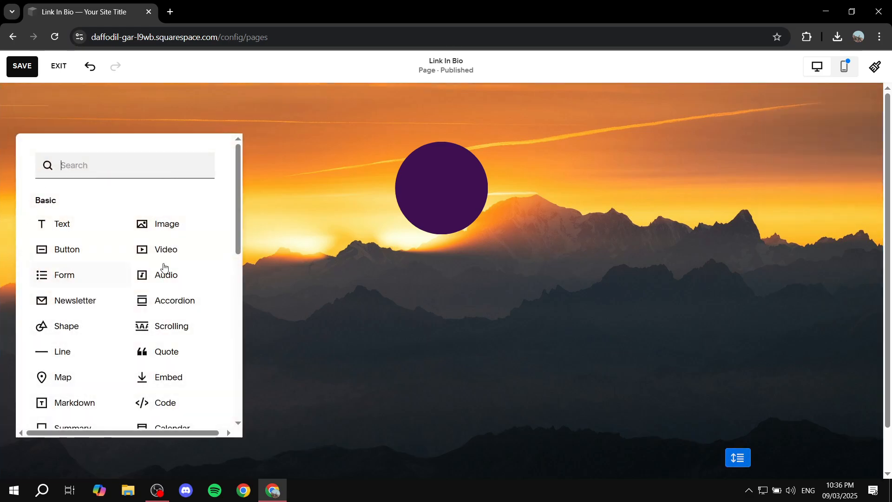
left_click(66, 112)
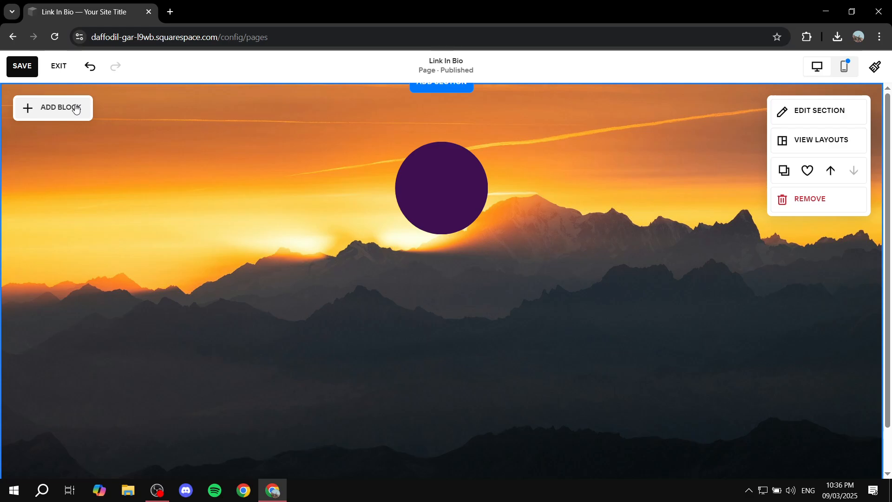
left_click(76, 109)
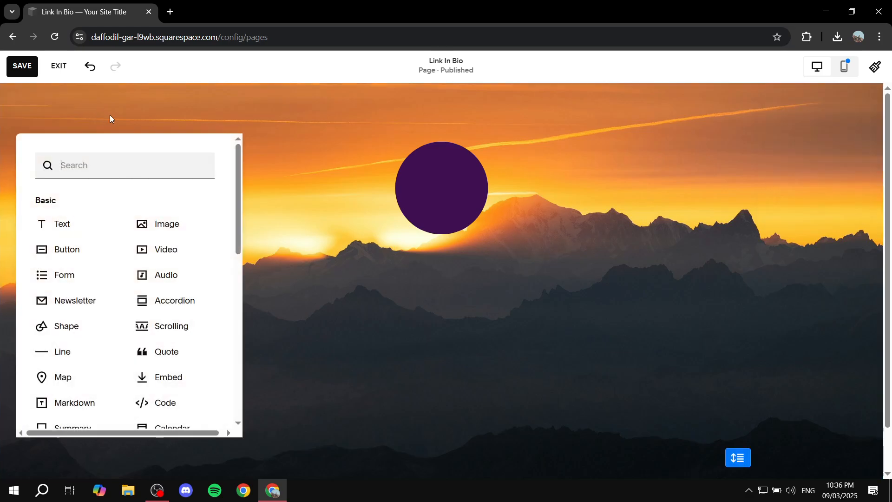
left_click(70, 224)
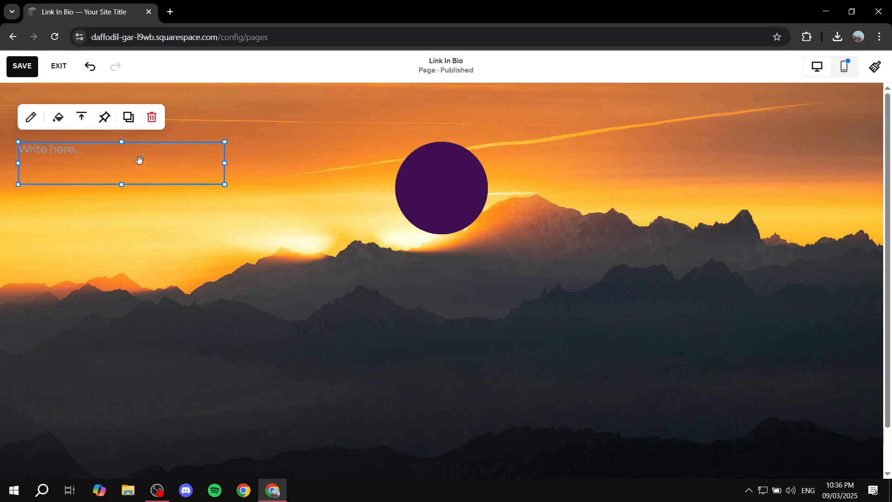
left_click_drag(116, 163, 446, 268)
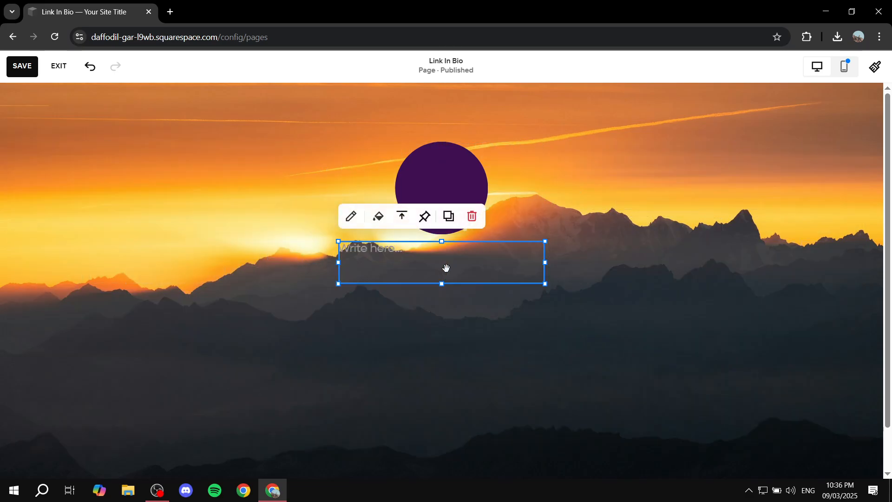
Try Heading 2 and Heading 4 on the empty text block and set its text style to Heading 3.
left_click(351, 216)
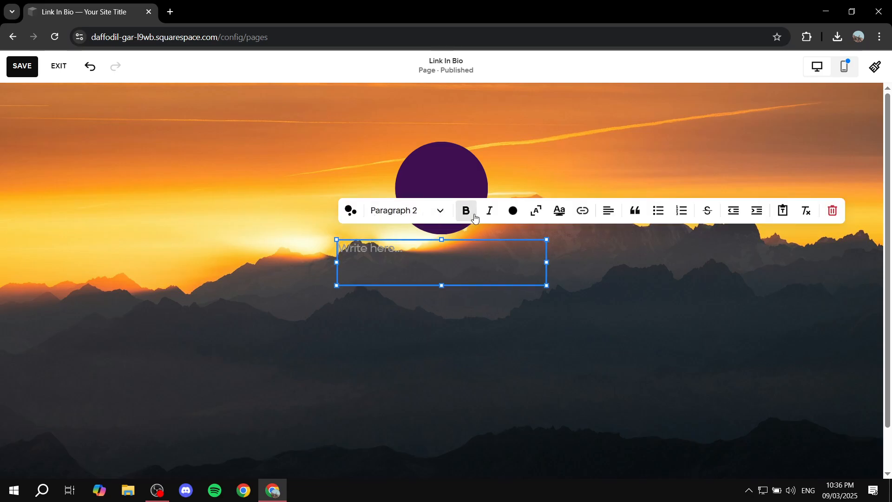
left_click(437, 212)
left_click(400, 269)
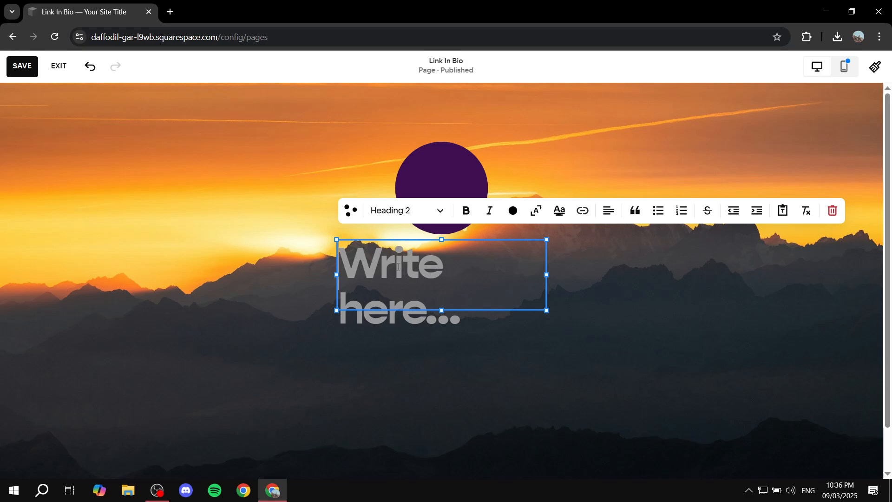
left_click(437, 210)
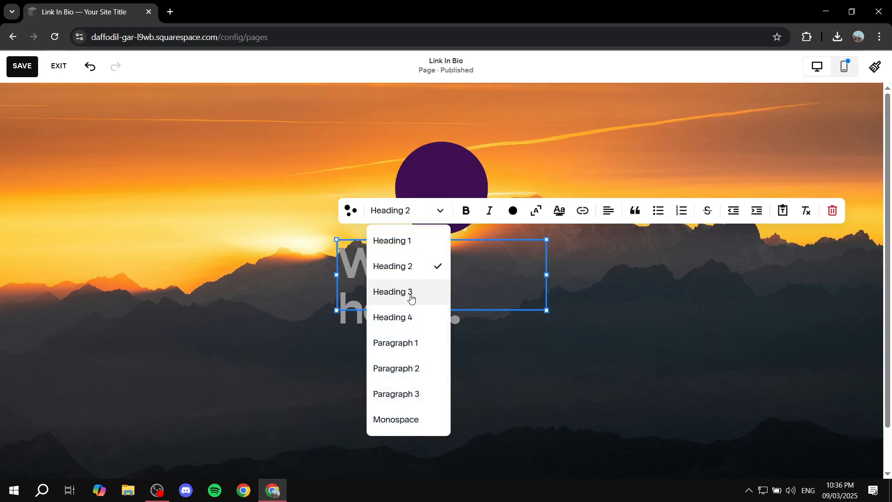
left_click(404, 316)
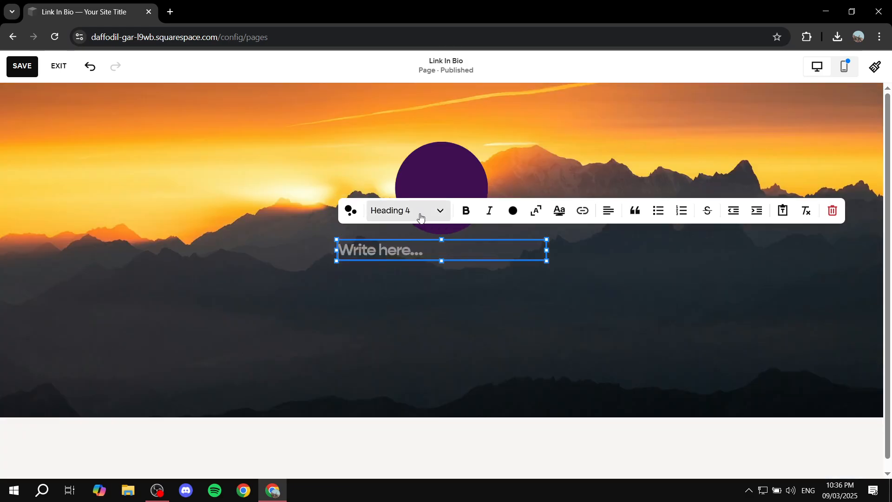
left_click(416, 212)
left_click(423, 293)
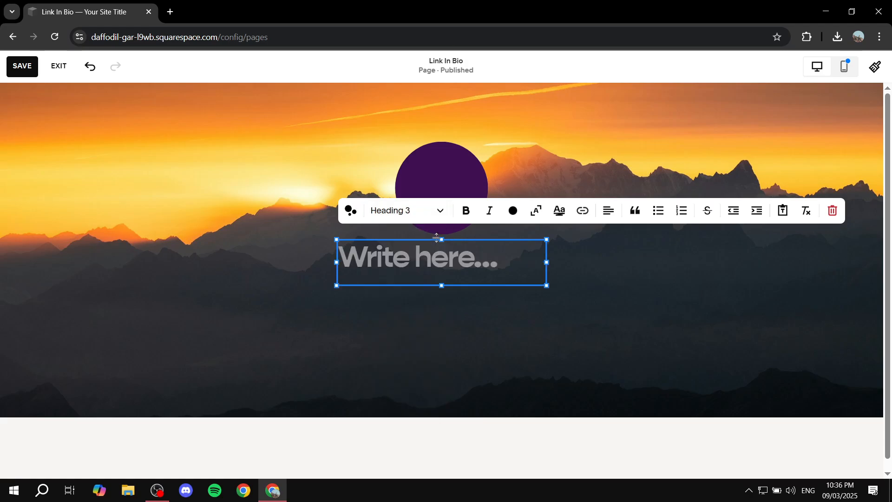
Extend the section's height downward again so the background image fills the visible desktop page.
left_click(756, 282)
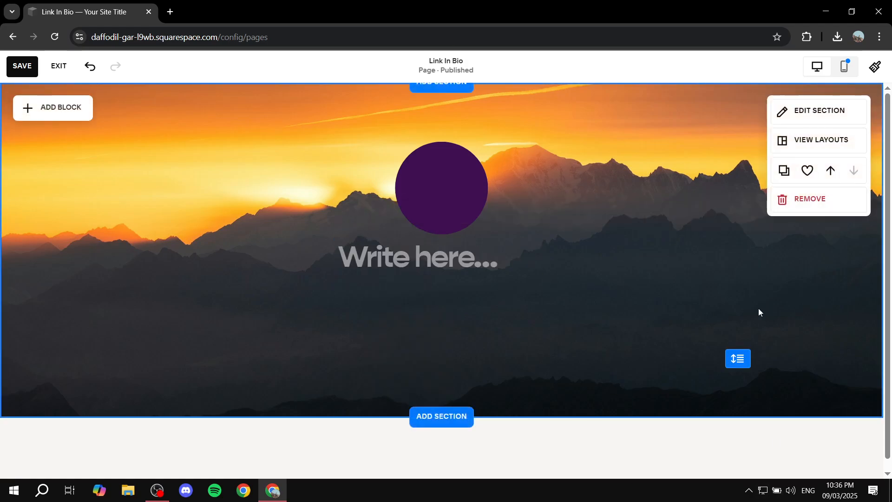
left_click_drag(734, 362, 739, 436)
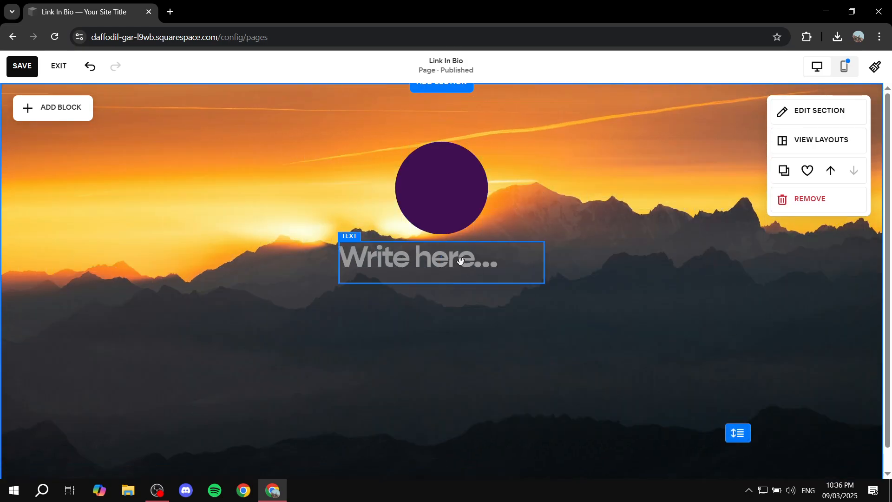
Enter "This is a link in bio" in the text block beneath the circular image.
left_click(371, 260)
left_click(351, 213)
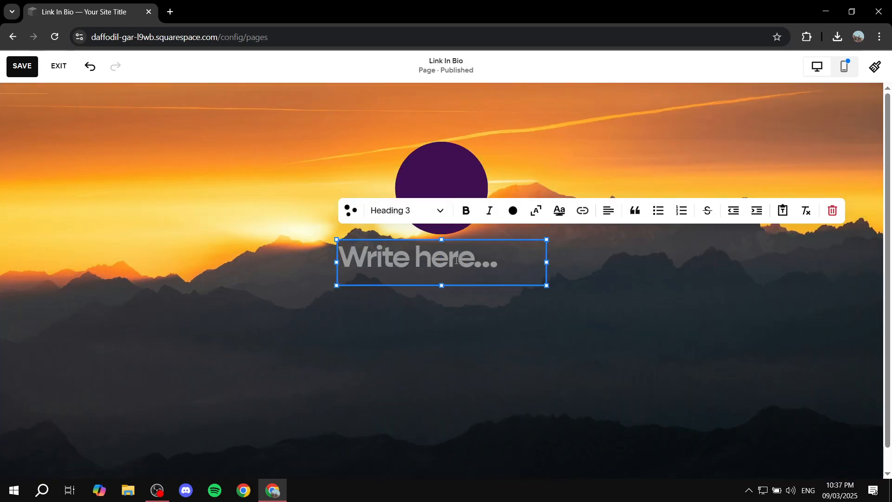
type("This is ")
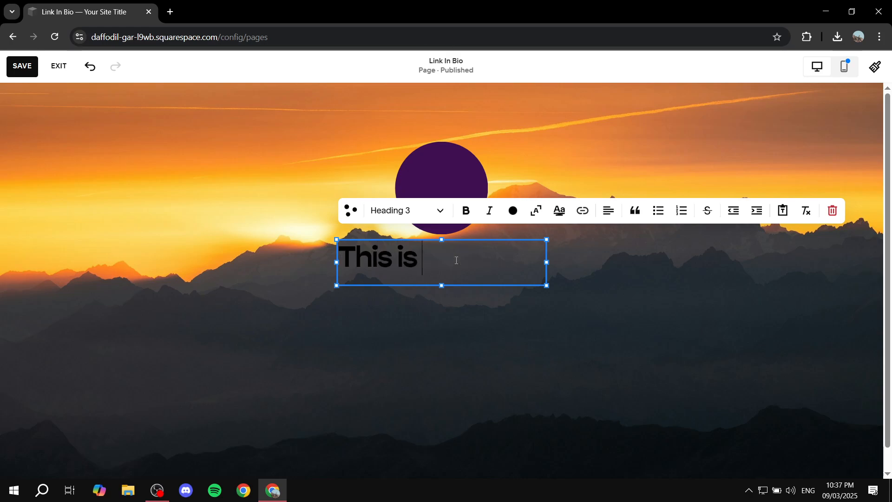
type("a link in bio")
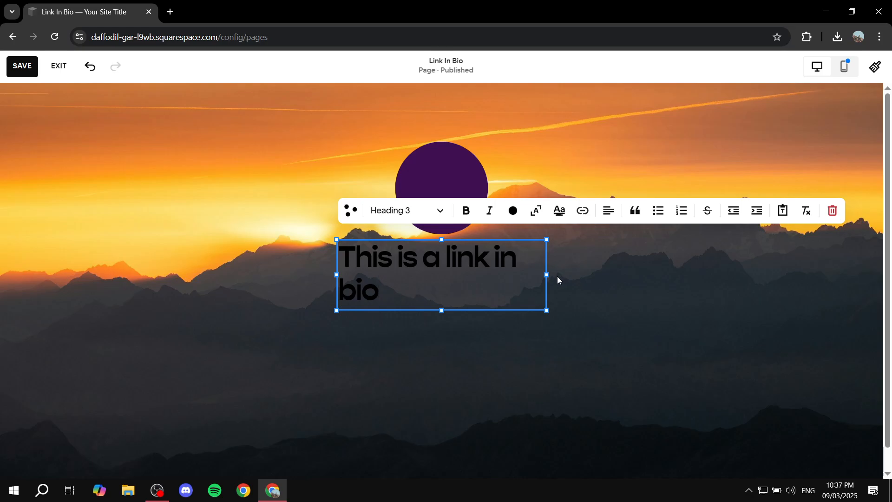
Widen the heading block evenly around the section's center so its text fits on one line, and center-align the text.
left_click_drag(546, 274, 580, 274)
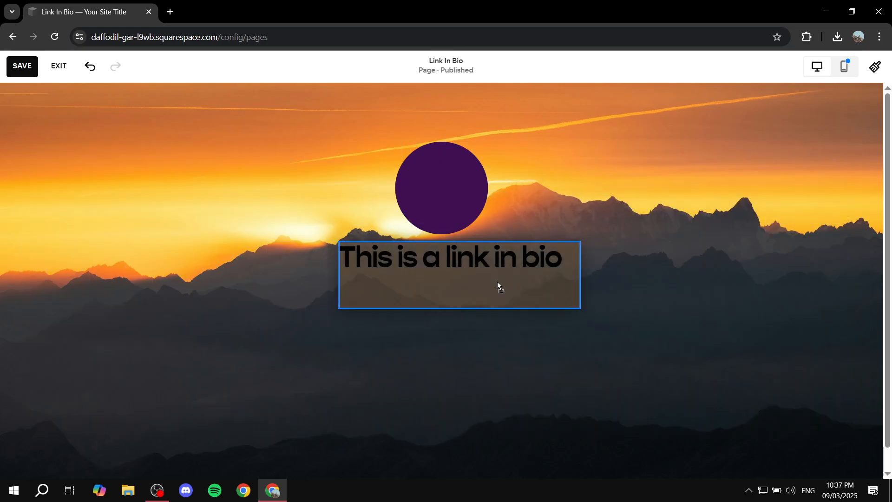
left_click_drag(497, 282, 486, 281)
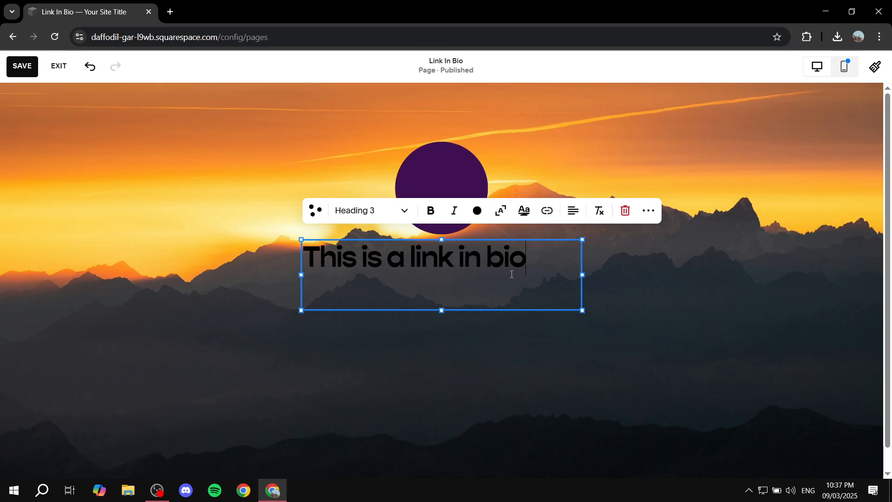
key("ctrl+a")
left_click(574, 213)
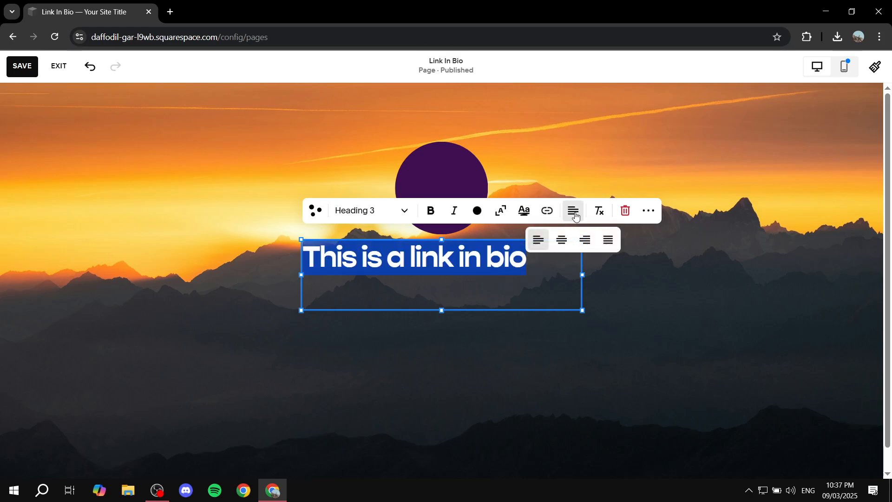
left_click(561, 241)
left_click(525, 316)
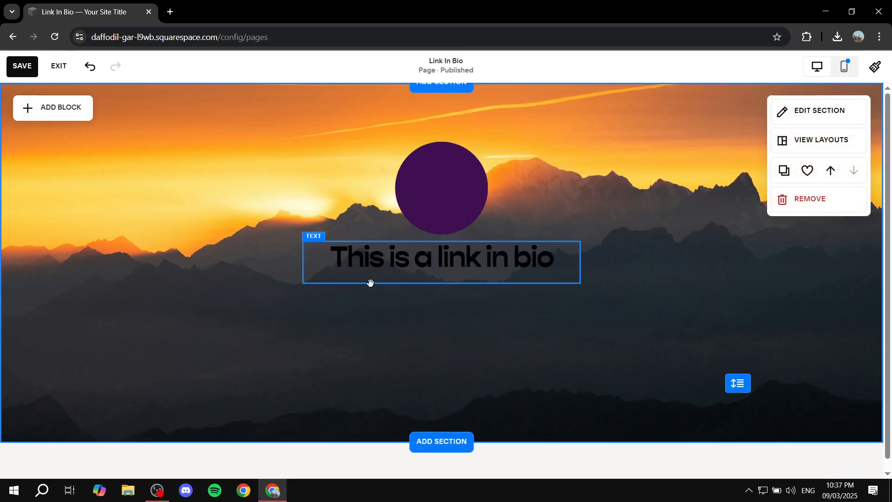
left_click(446, 264)
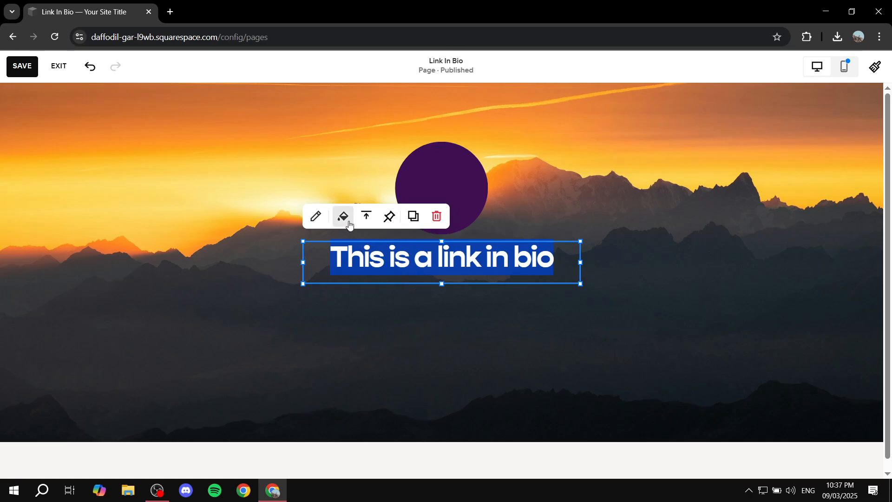
left_click(317, 219)
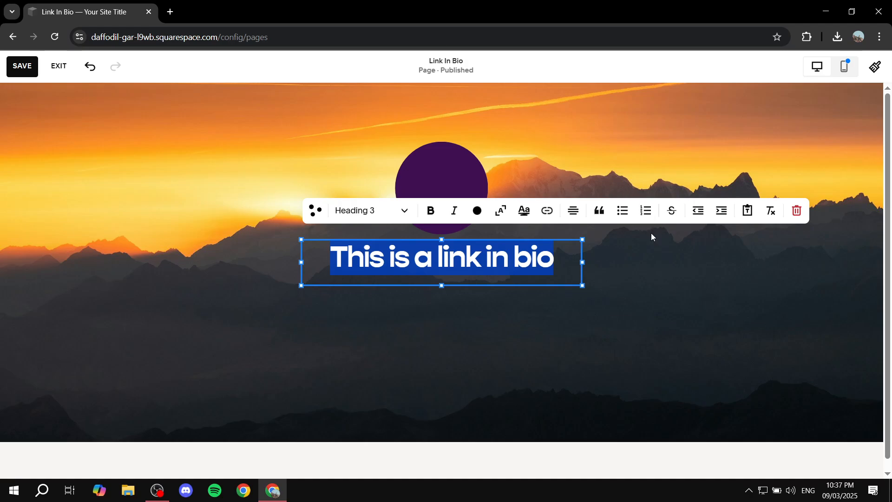
left_click(636, 281)
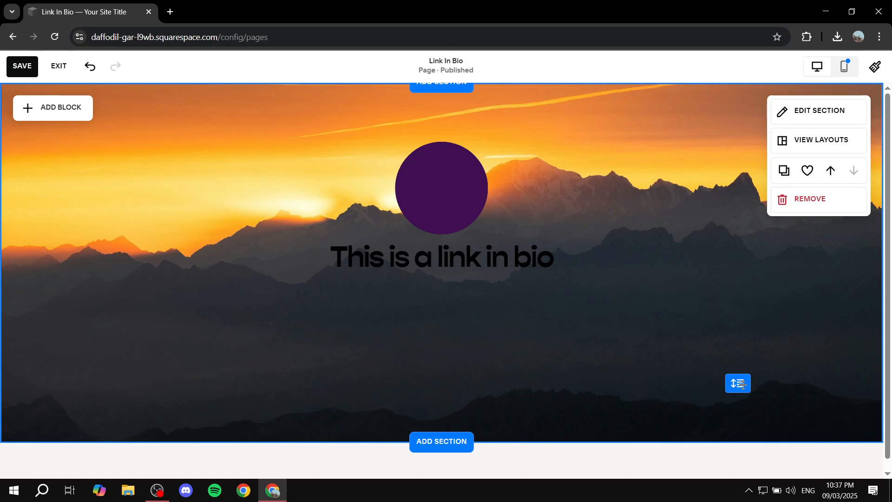
Extend the section's height downward and add a button block horizontally centered beneath the heading.
left_click_drag(742, 384, 695, 412)
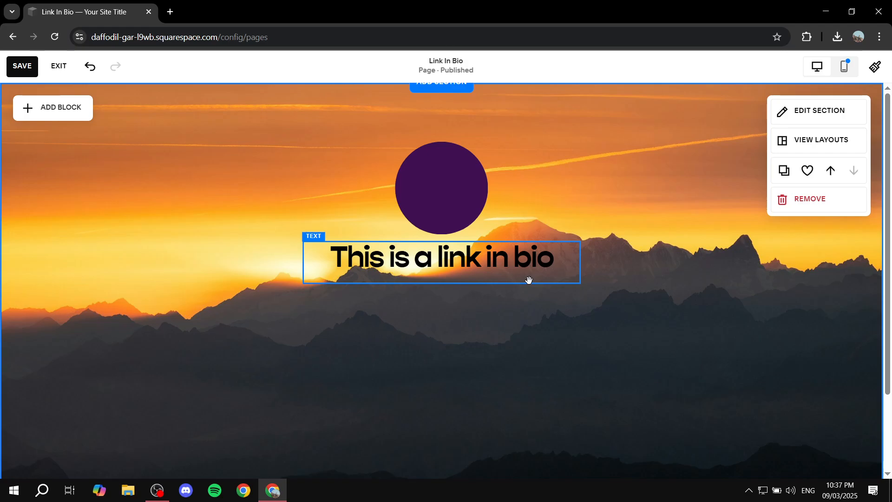
left_click(64, 113)
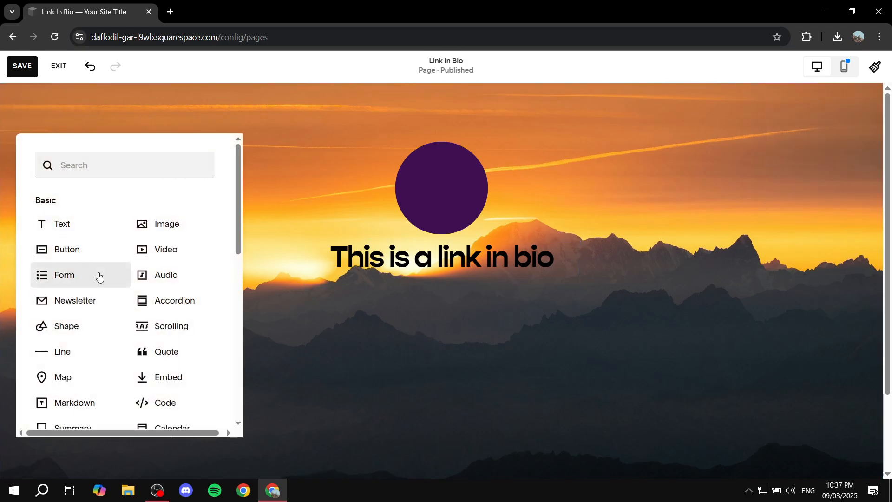
left_click(70, 249)
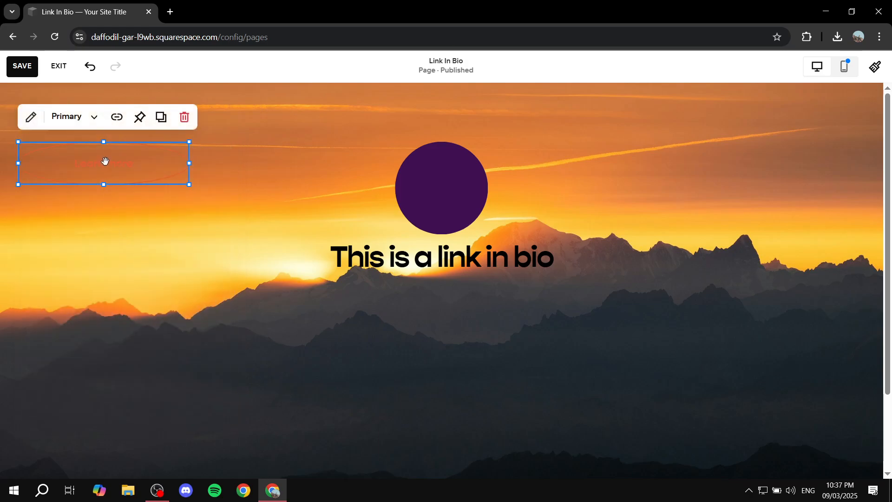
left_click_drag(105, 162, 434, 316)
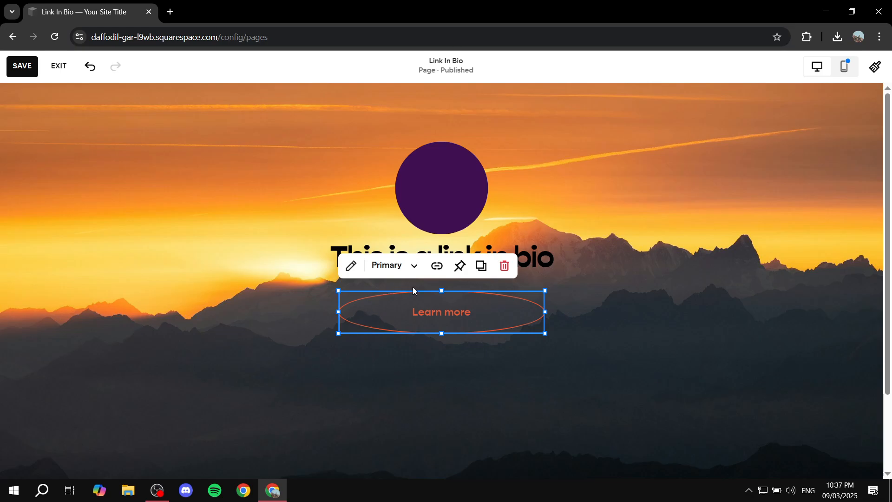
Compare the Secondary and Tertiary styles on the button and set it to Secondary.
left_click(395, 265)
left_click(398, 329)
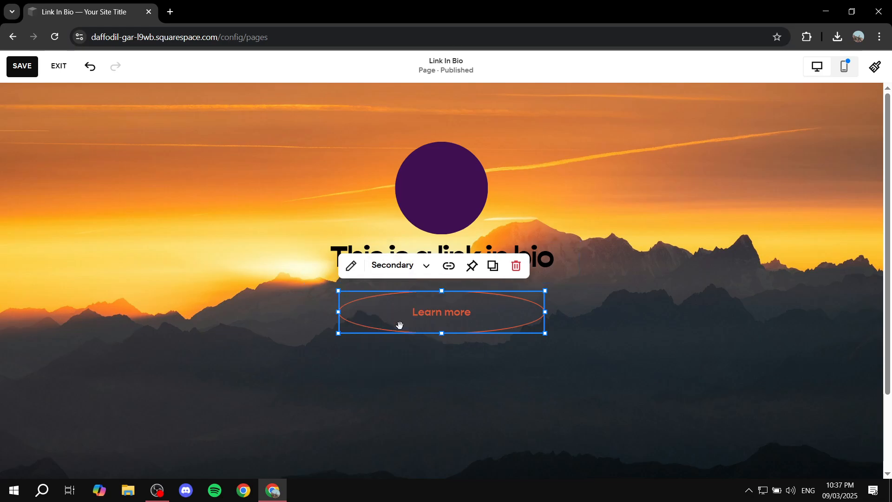
left_click(405, 272)
left_click(378, 363)
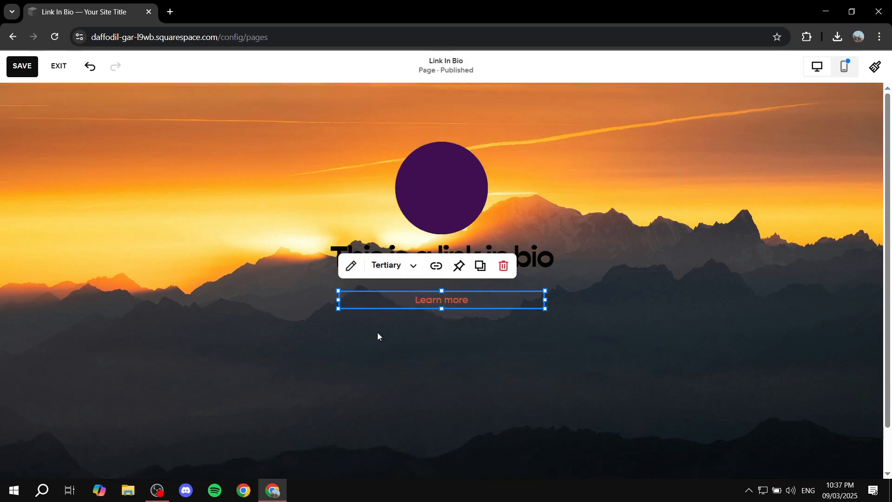
left_click(386, 269)
left_click(420, 334)
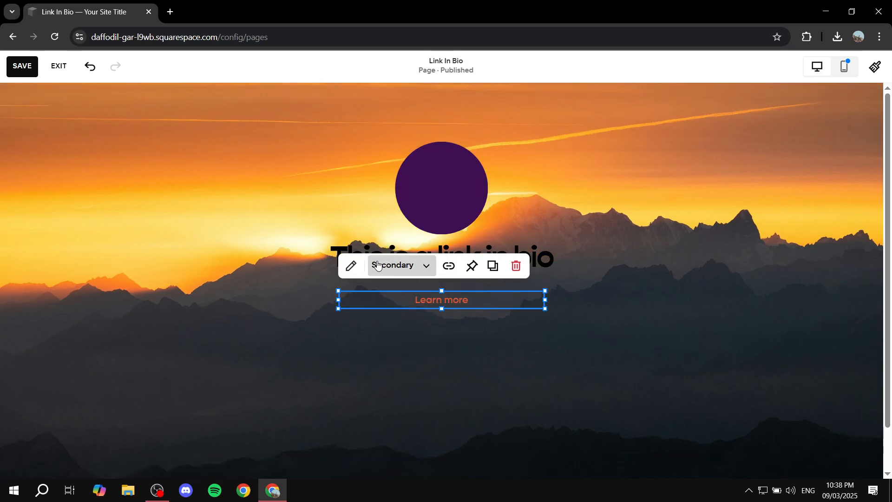
left_click(378, 265)
left_click(395, 367)
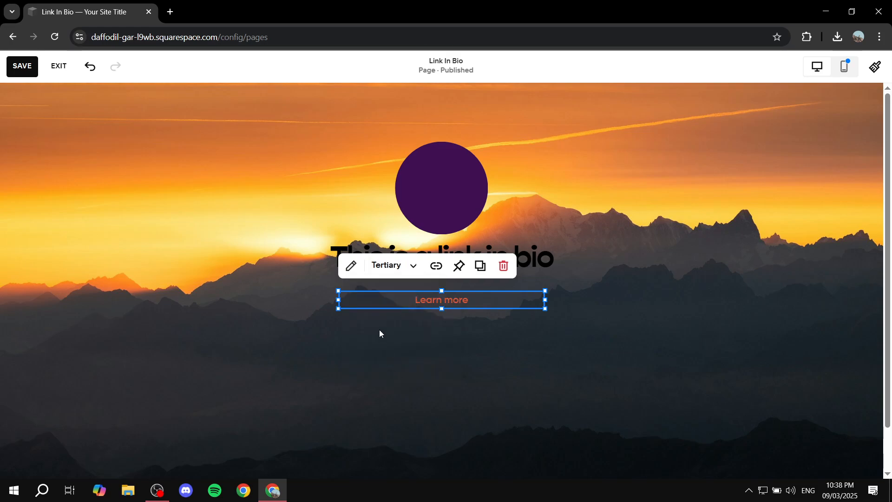
left_click(437, 347)
left_click(458, 301)
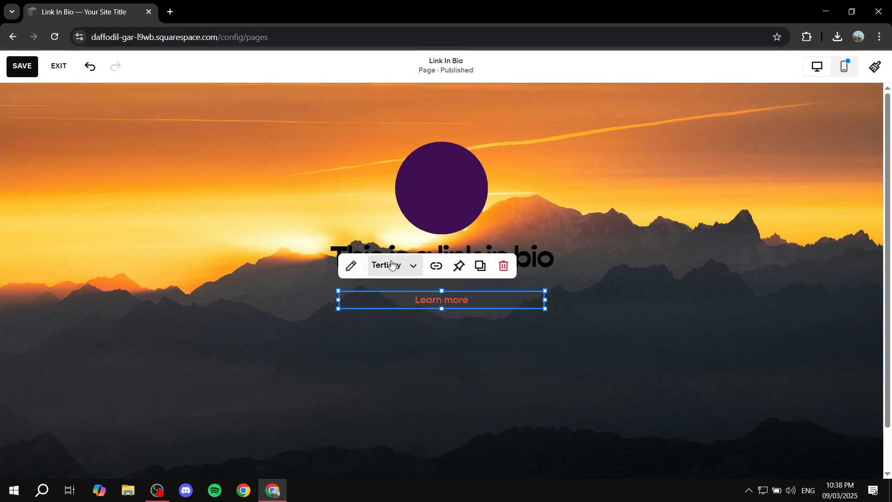
left_click(391, 265)
left_click(403, 323)
left_click(436, 336)
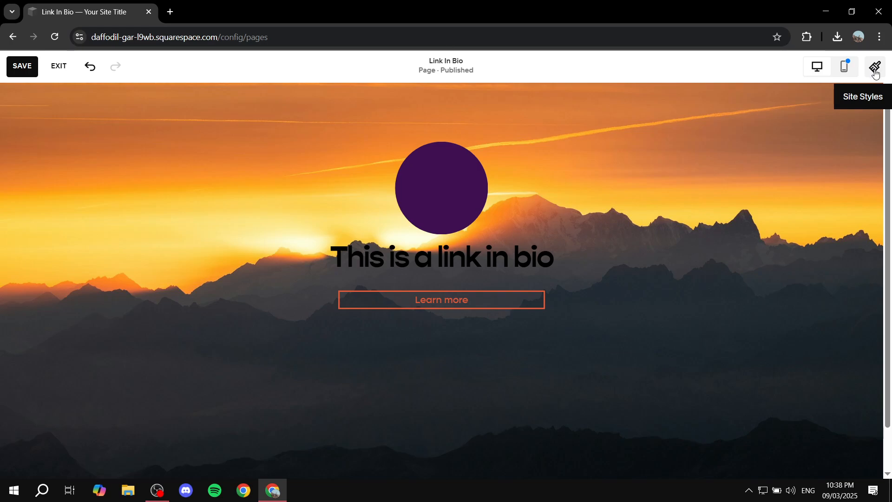
Increase the button's height by extending its lower edge downward.
left_click(472, 305)
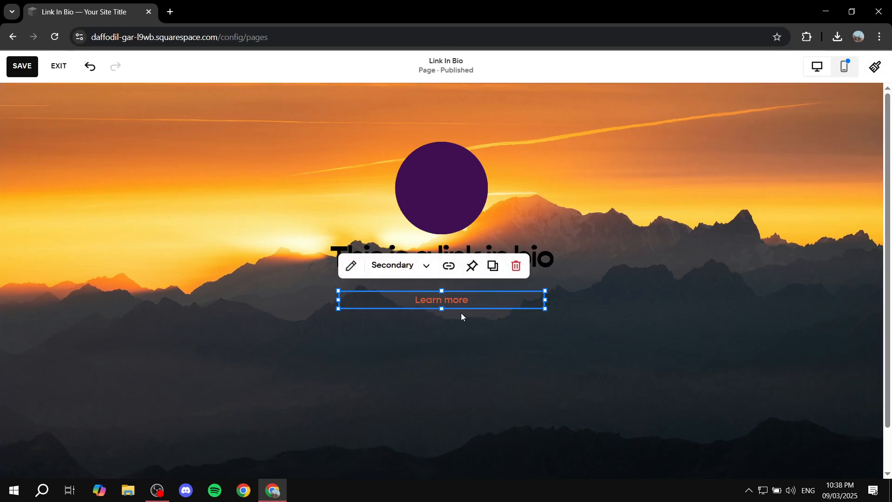
left_click_drag(442, 309, 442, 332)
left_click(548, 399)
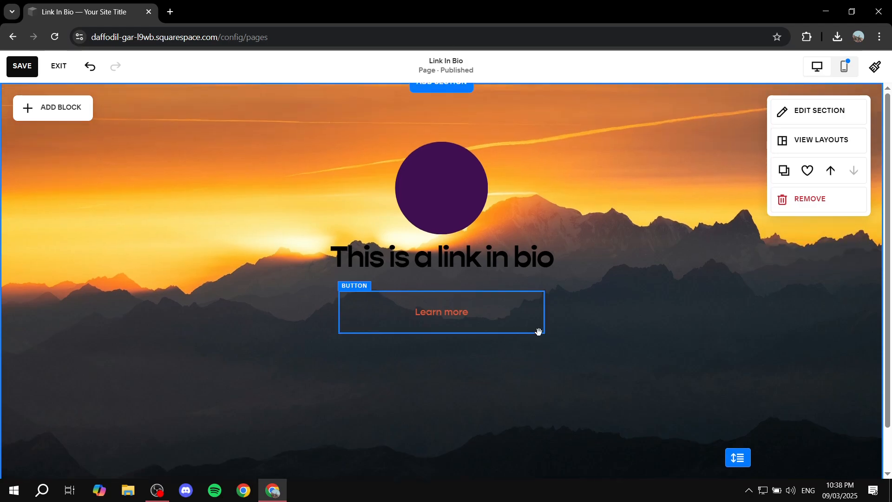
Duplicate the button three times and stack the copies beneath it, aligned and evenly spaced, for four buttons in total.
left_click(452, 307)
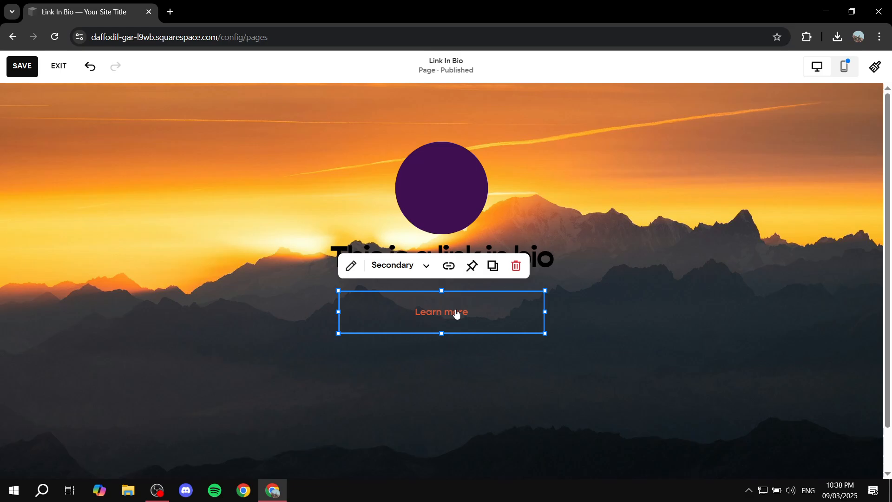
key("ctrl+d")
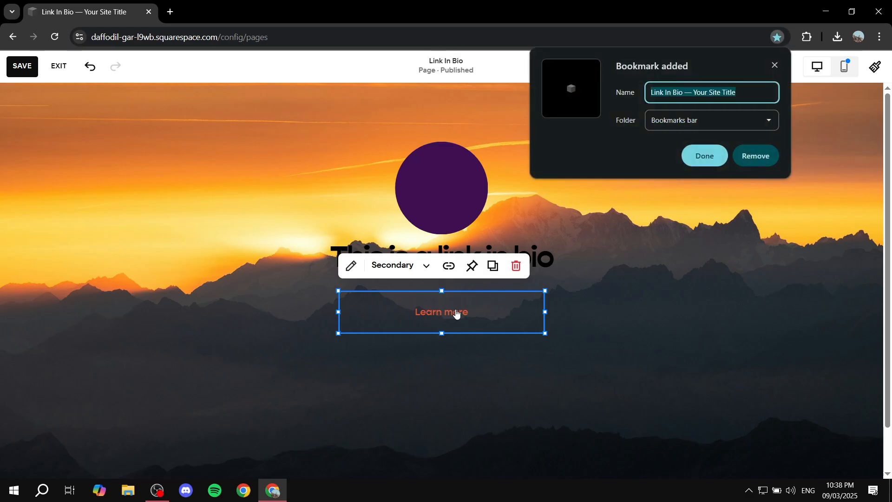
left_click(775, 65)
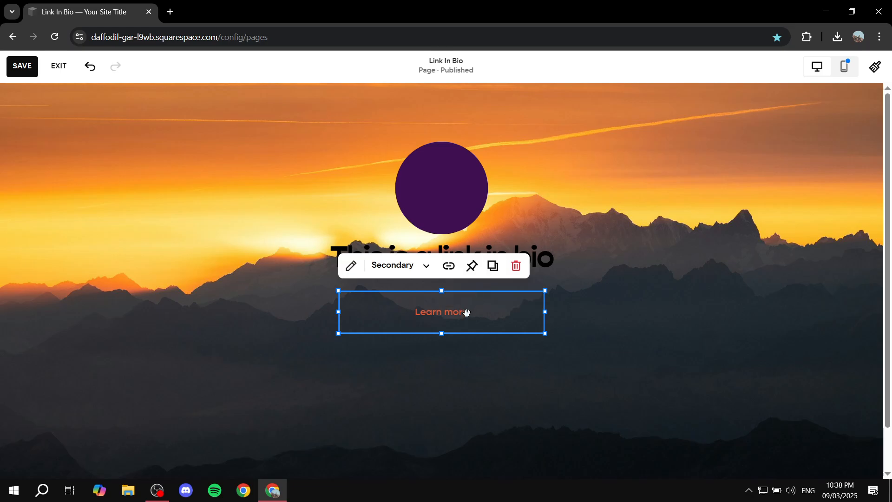
key("ctrl+d")
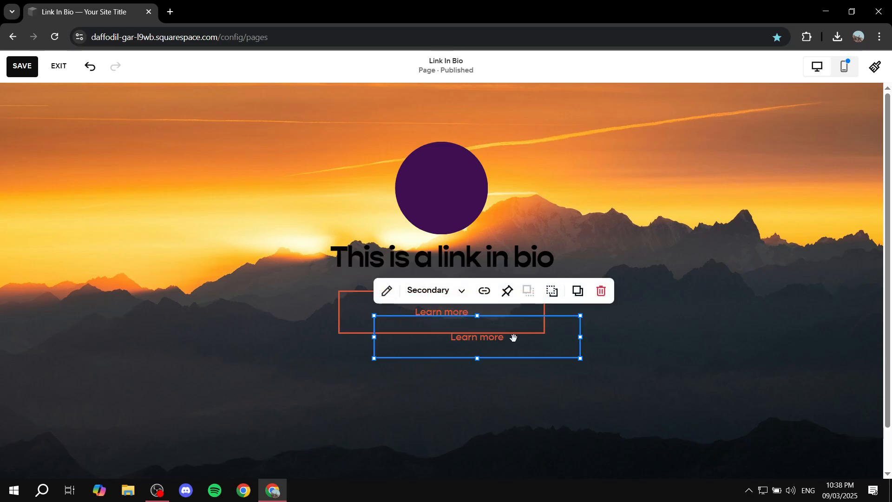
left_click_drag(495, 339, 467, 369)
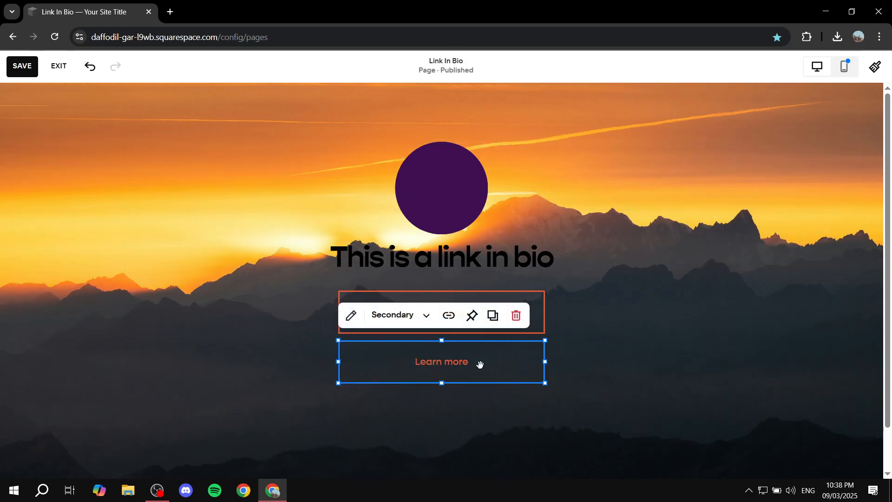
key("ctrl+d")
left_click_drag(534, 377, 470, 424)
key("ctrl+d")
scroll(609, 360, "down", 1)
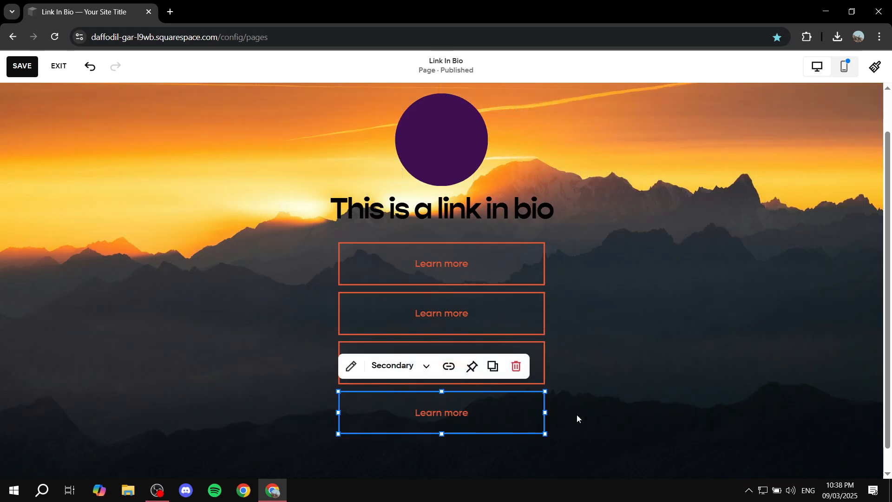
left_click(624, 293)
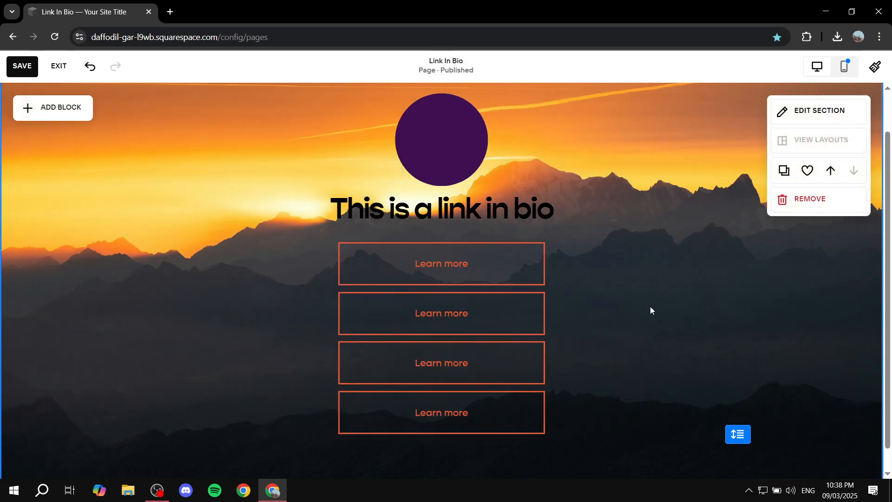
Change the text of the first button beneath the heading to "Website".
scroll(651, 306, "up", 1)
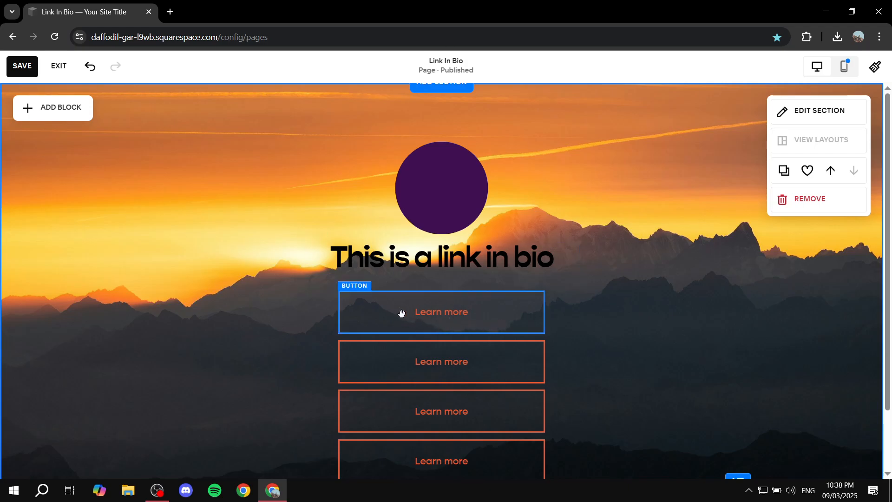
left_click(534, 311)
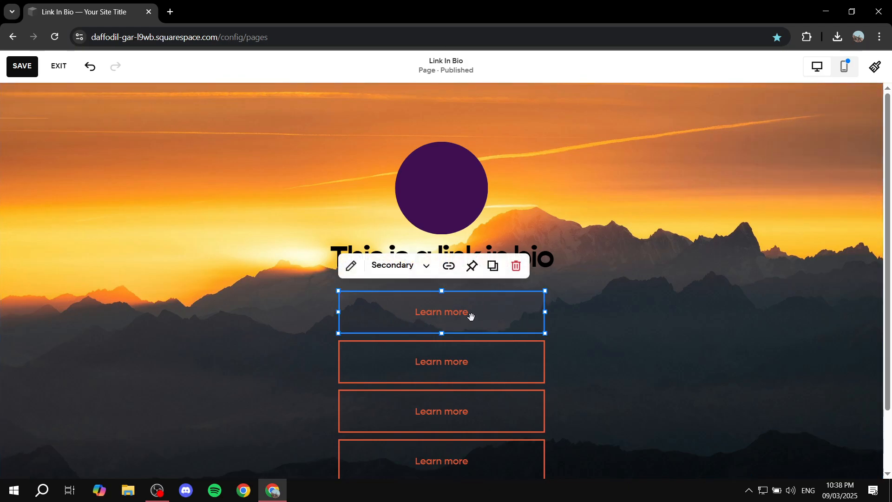
left_click(351, 265)
left_click_drag(622, 262, 534, 263)
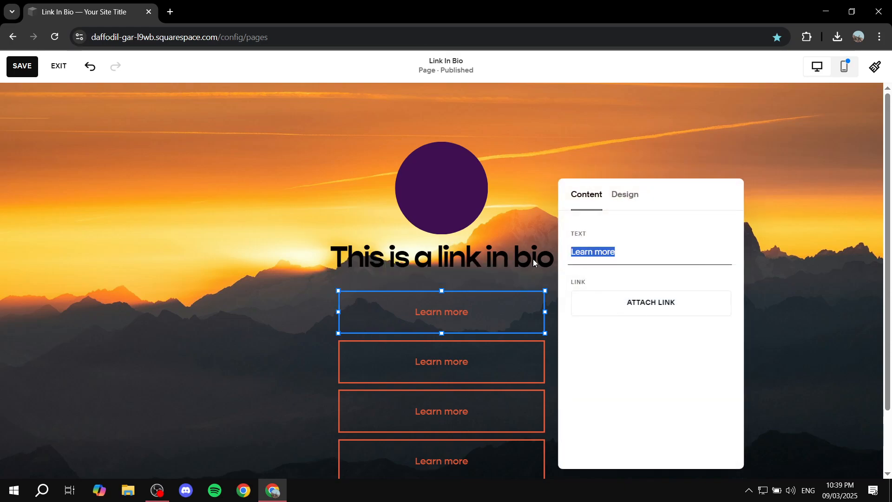
type("Website")
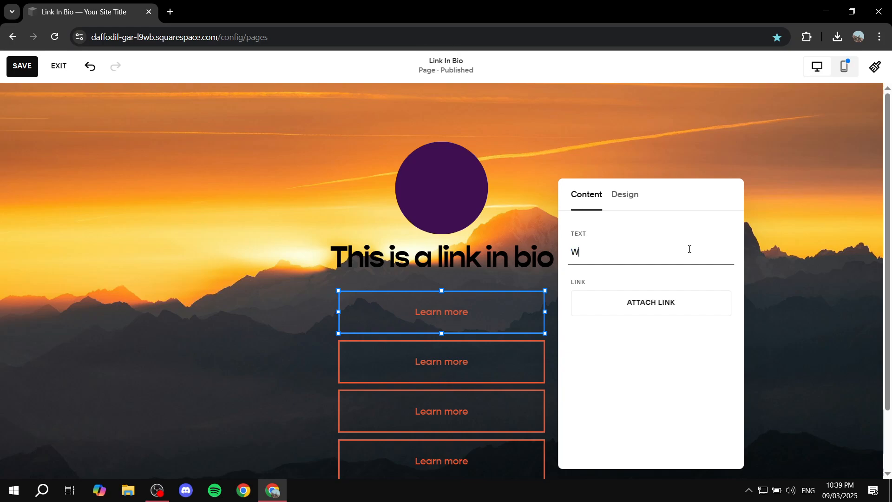
Attach the link google.com to the Website button.
left_click(644, 302)
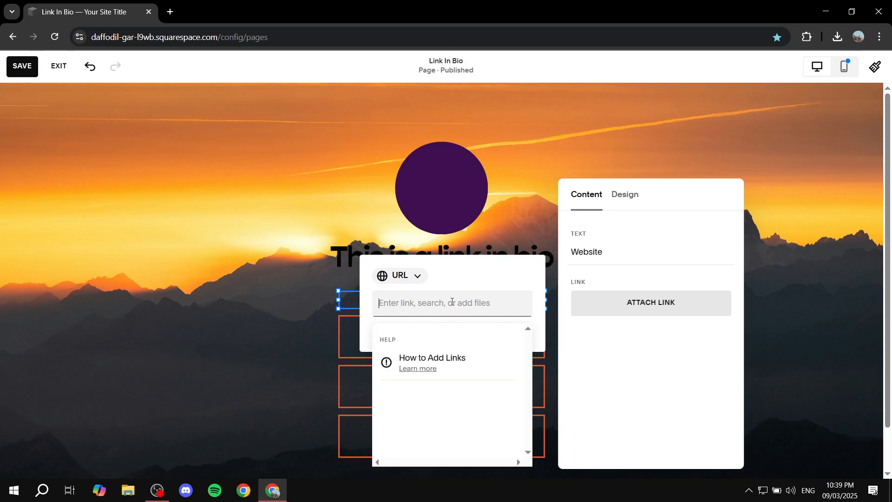
type("google.com")
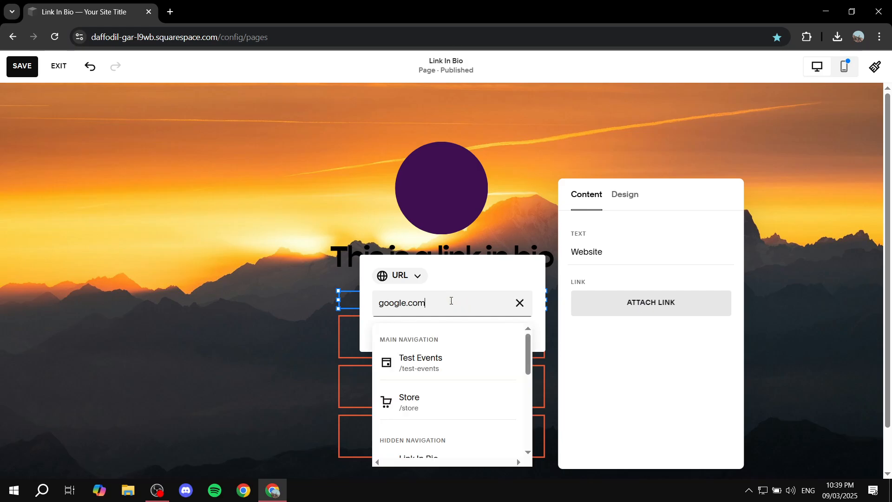
key("Return")
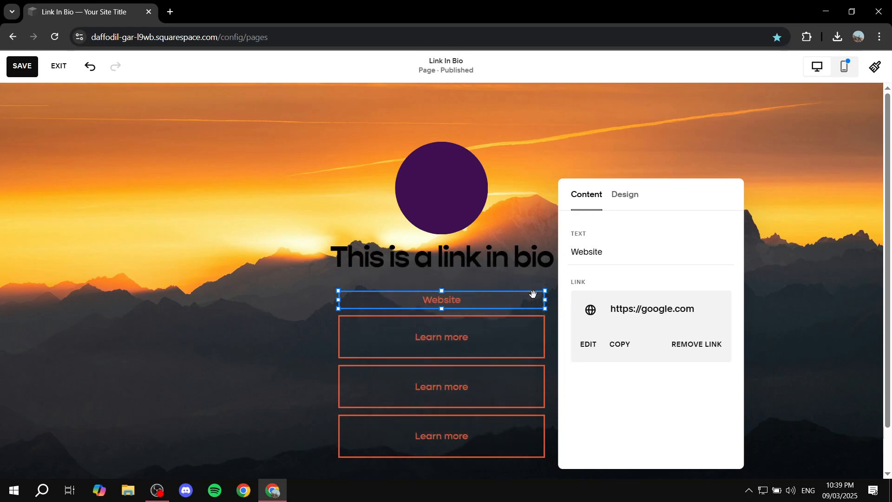
left_click(794, 276)
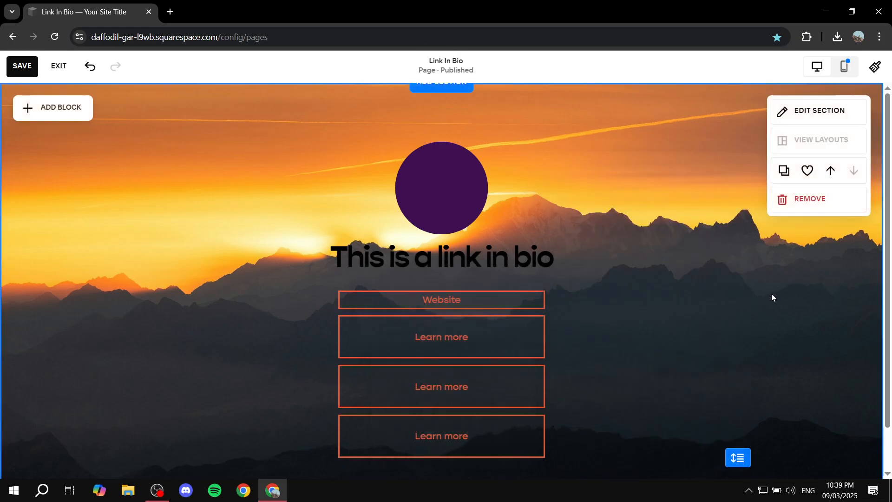
Extend the Website button's lower edge downward to match the height of the other buttons.
left_click(465, 301)
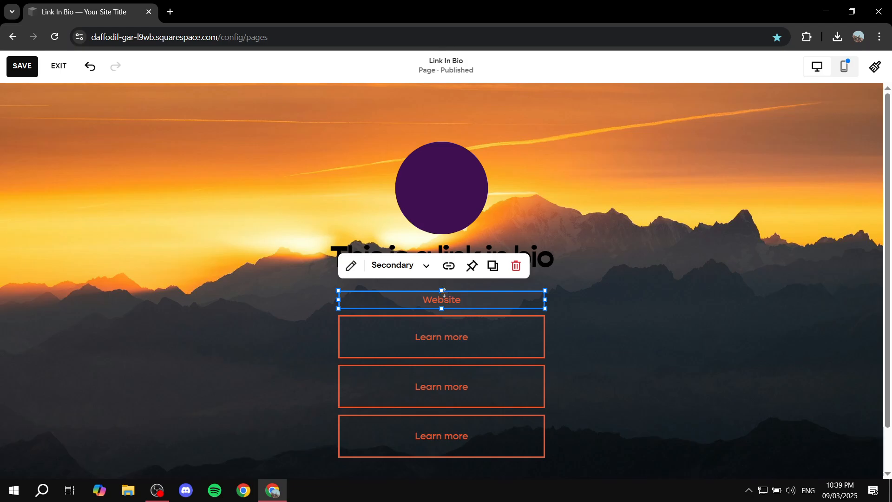
left_click_drag(442, 288, 449, 275)
left_click_drag(442, 309, 441, 334)
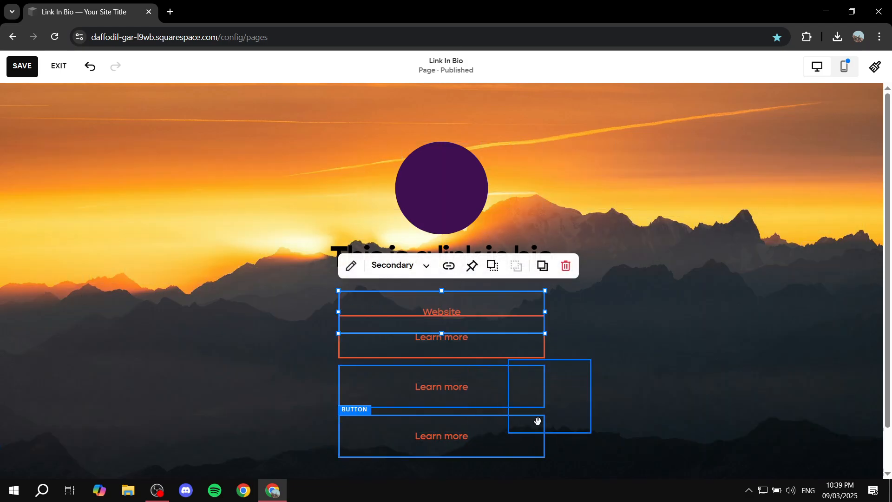
Select the three Learn more buttons and move them down together, just below the enlarged Website button.
left_click_drag(570, 335, 478, 453)
left_click_drag(462, 350, 460, 375)
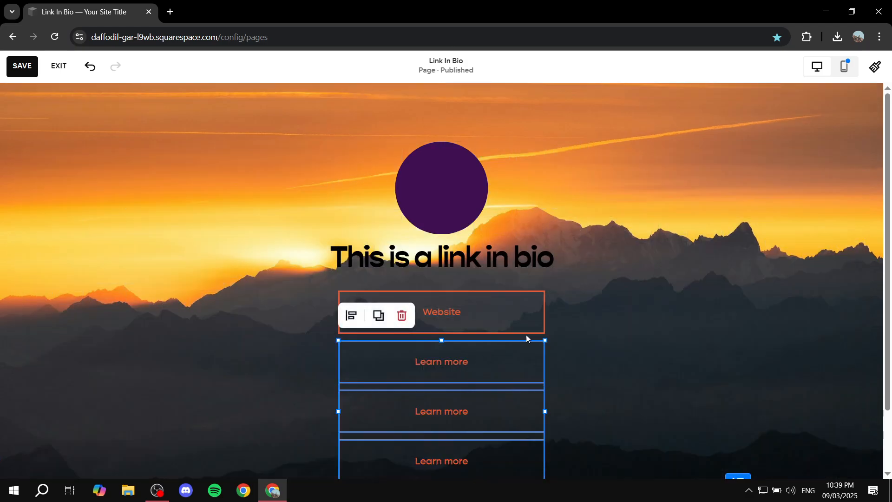
left_click(651, 323)
Delete the three Learn more buttons beneath the Website button.
scroll(650, 317, "down", 1)
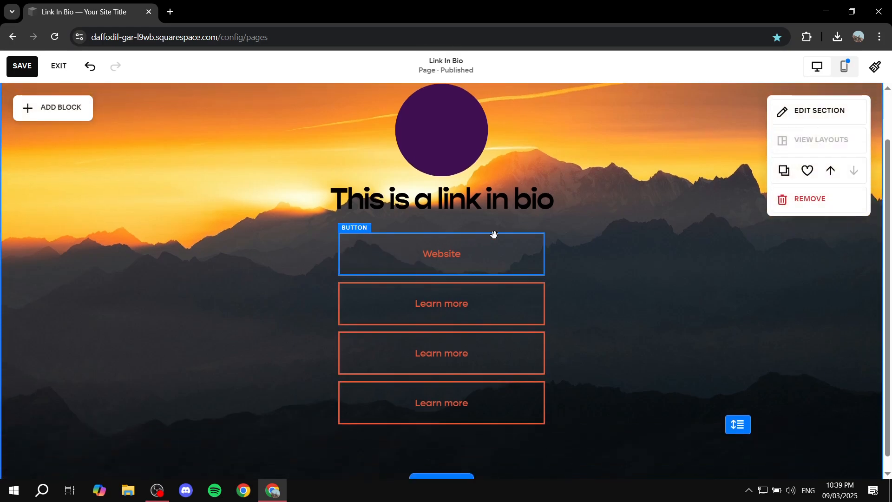
left_click(472, 307)
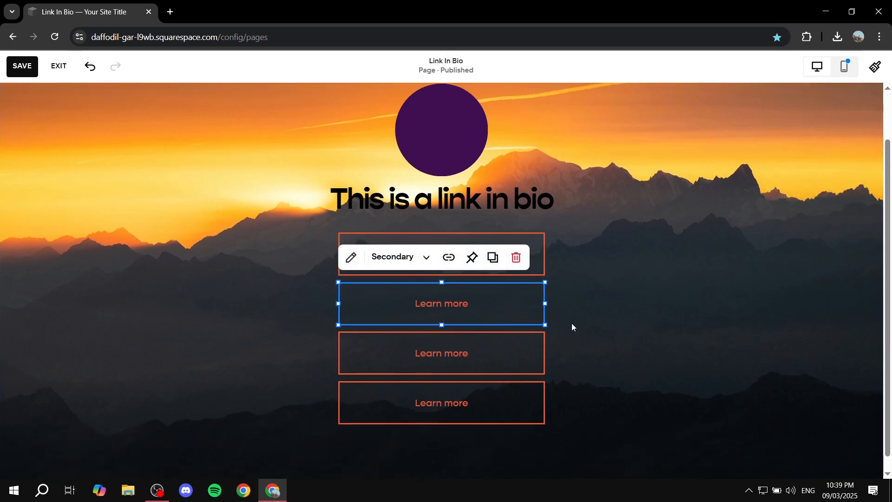
left_click_drag(572, 307, 500, 394)
key("Delete")
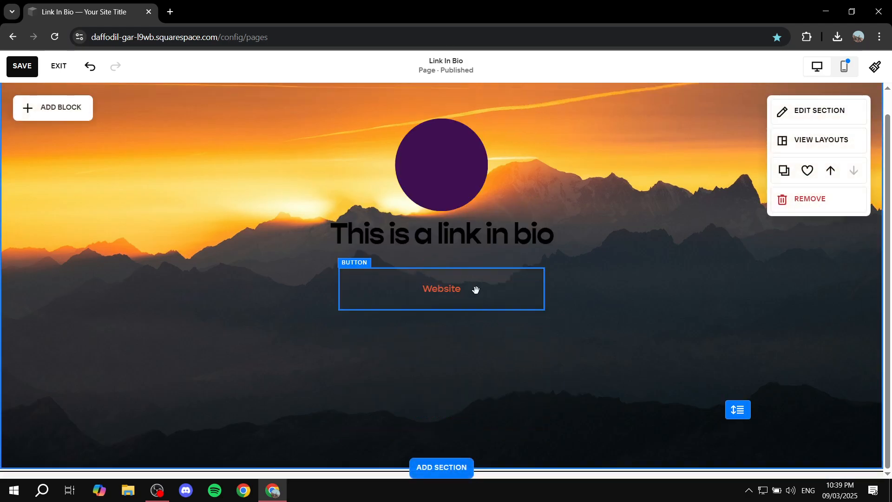
Remove the browser bookmark of the Link In Bio page.
left_click(472, 281)
key("ctrl+d")
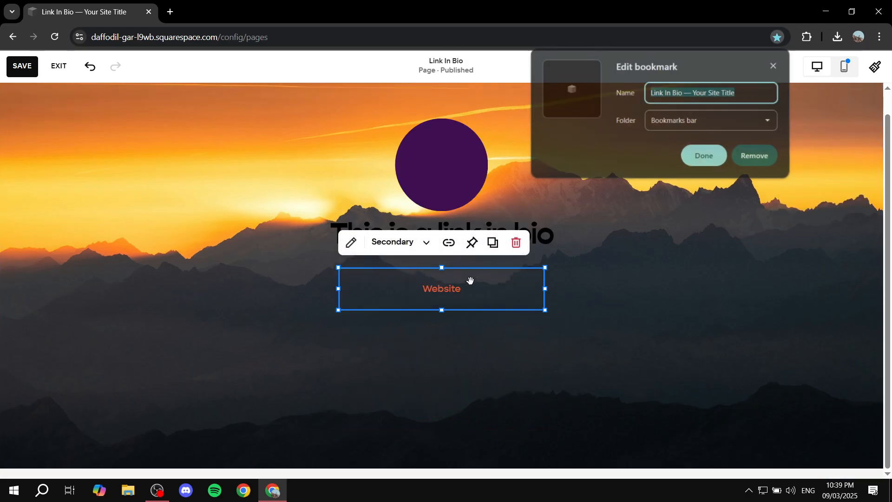
left_click(755, 154)
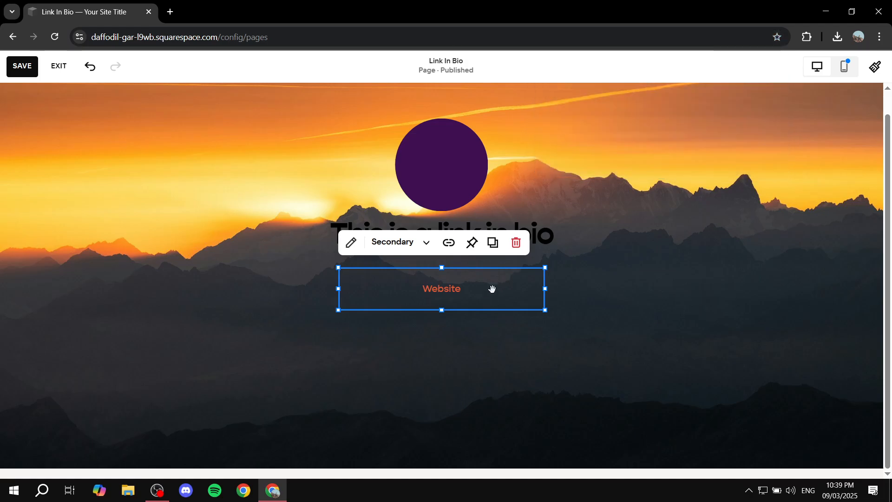
Duplicate the Website button three times and stack the copies beneath it, aligned and evenly spaced.
left_click(493, 242)
left_click_drag(490, 314, 454, 343)
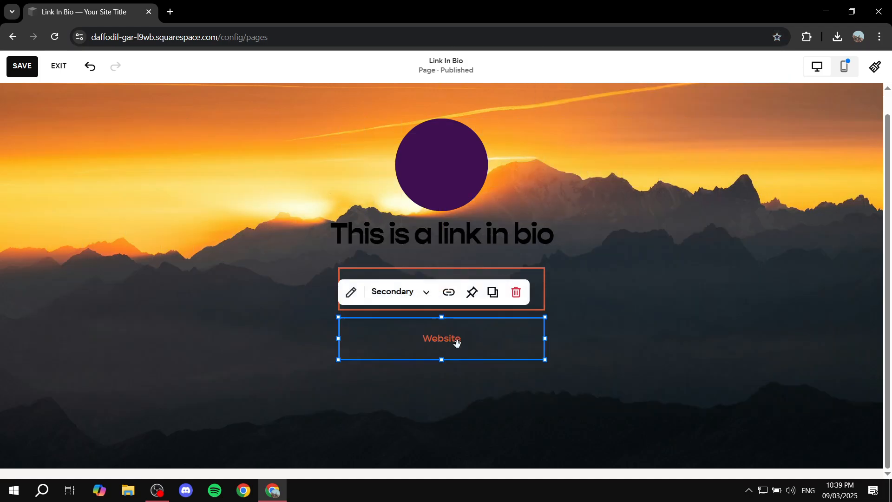
key("ctrl+d")
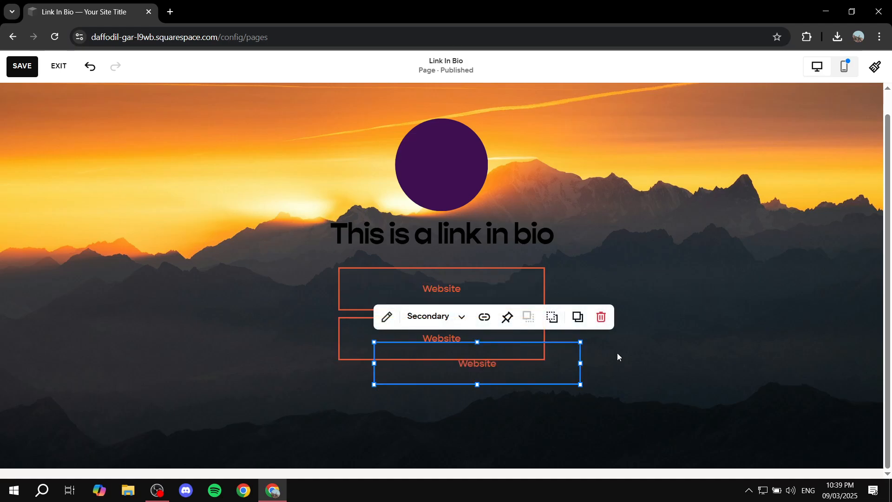
left_click_drag(528, 378, 470, 437)
key("ctrl+d")
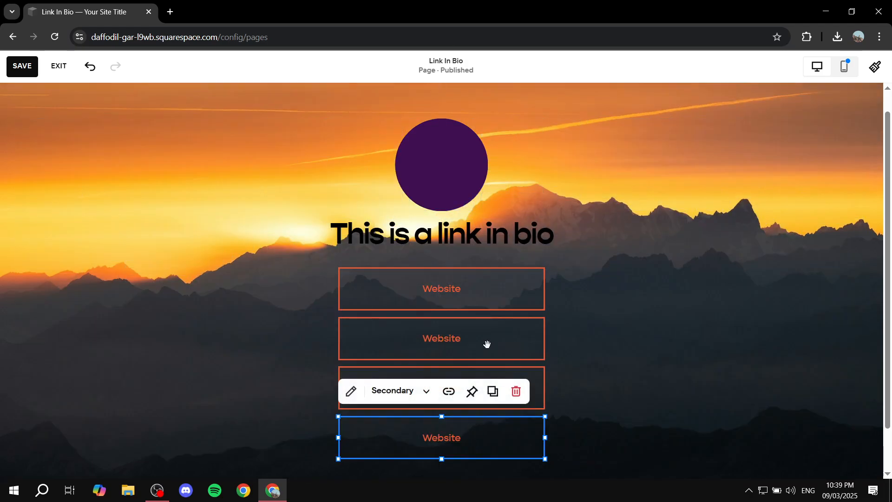
Change the text of the second button in the stack to "Youtube".
left_click(486, 344)
left_click(351, 292)
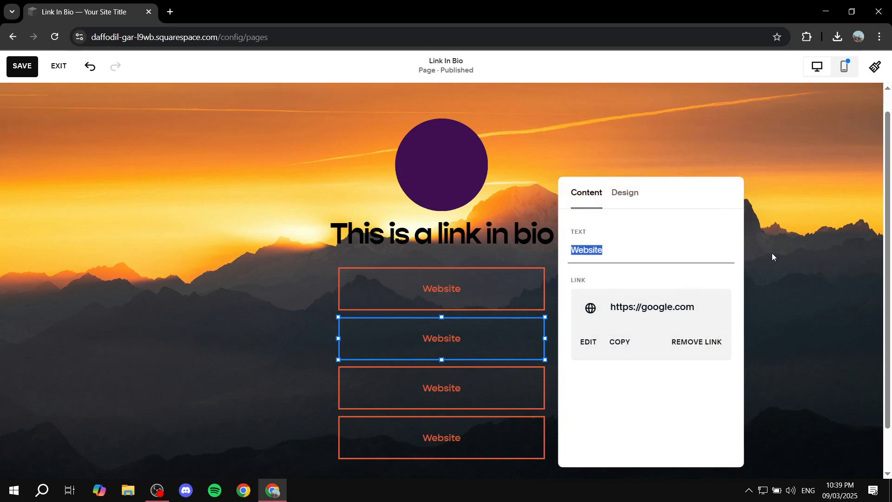
type("Youtub")
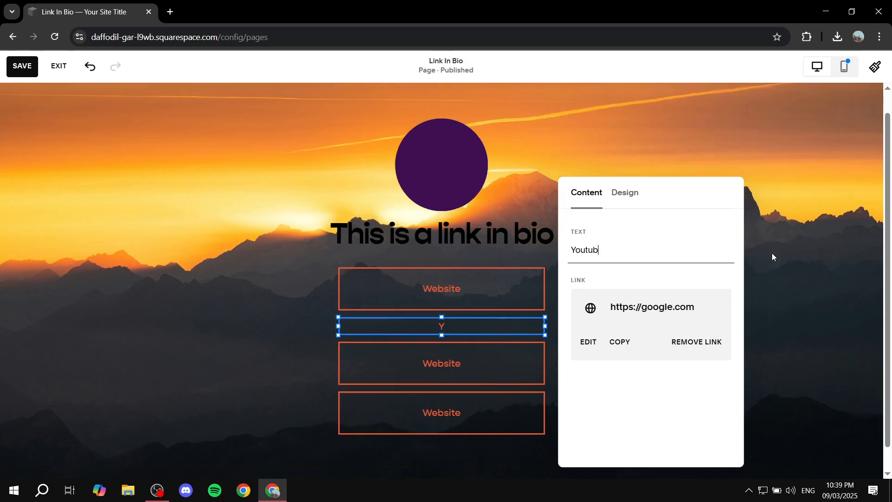
type("e")
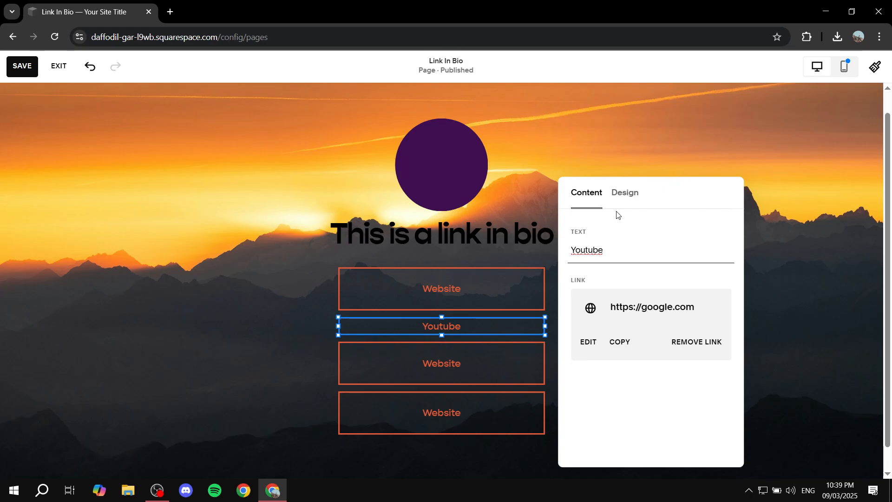
left_click(624, 194)
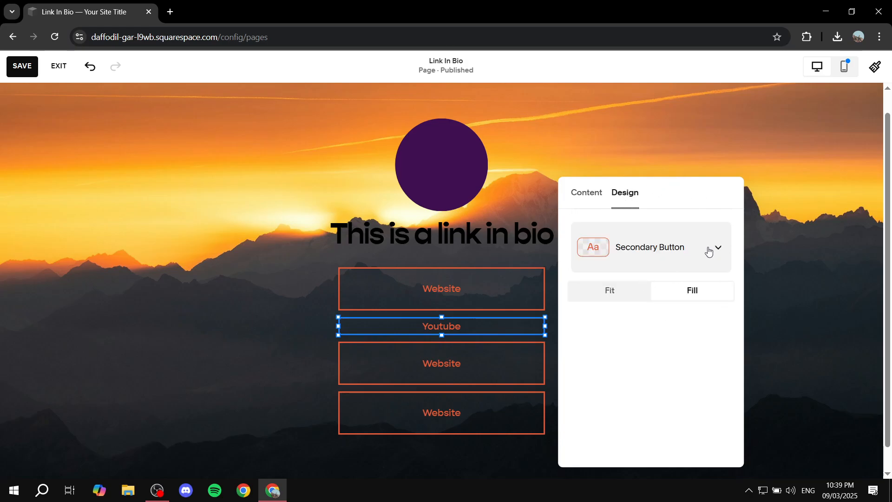
left_click(589, 194)
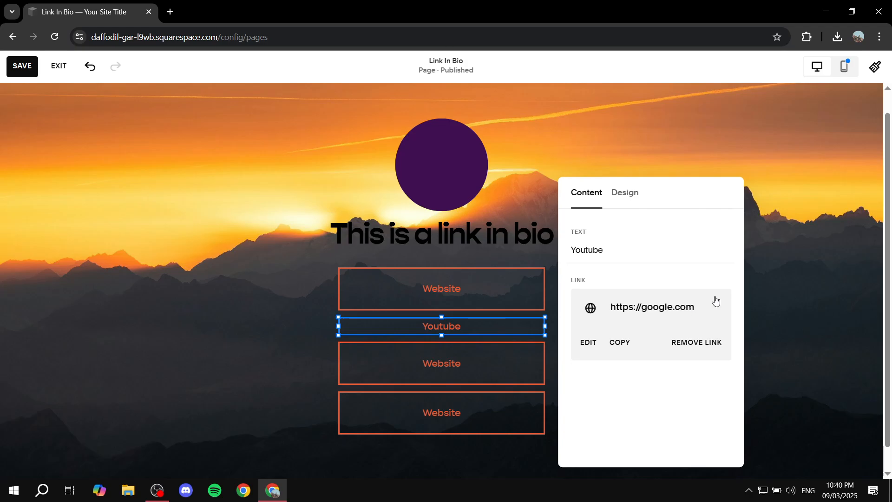
Clear the google.com link from the Youtube button.
left_click(666, 308)
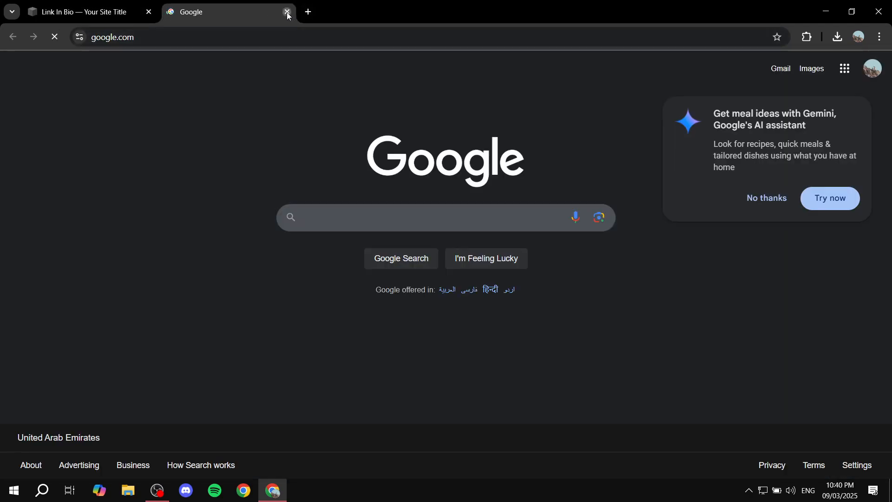
left_click(288, 13)
left_click(588, 342)
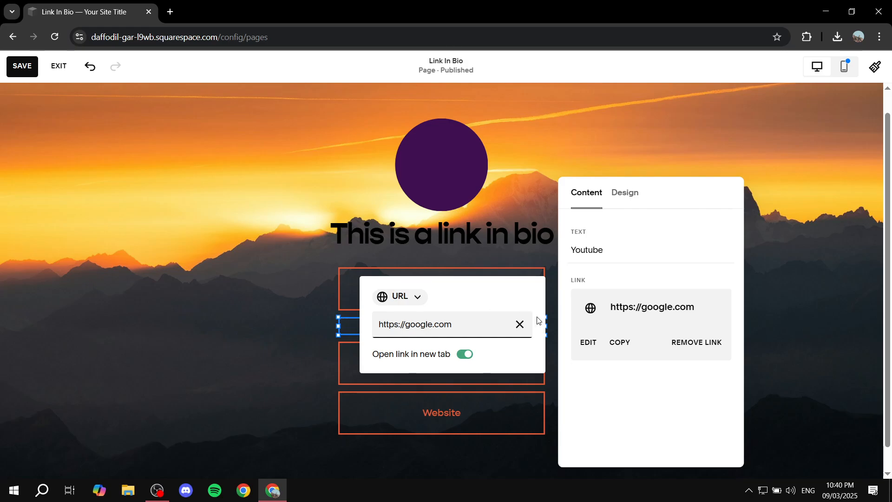
left_click(521, 327)
left_click(521, 327)
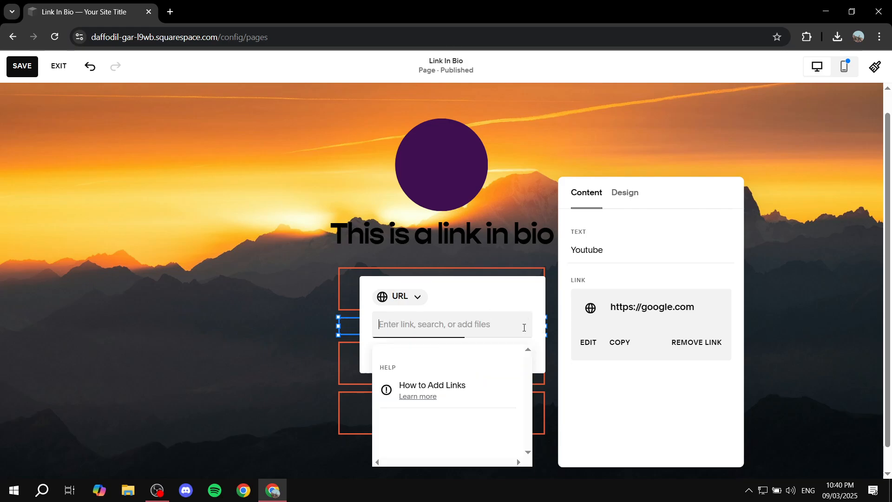
left_click(279, 329)
left_click(451, 354)
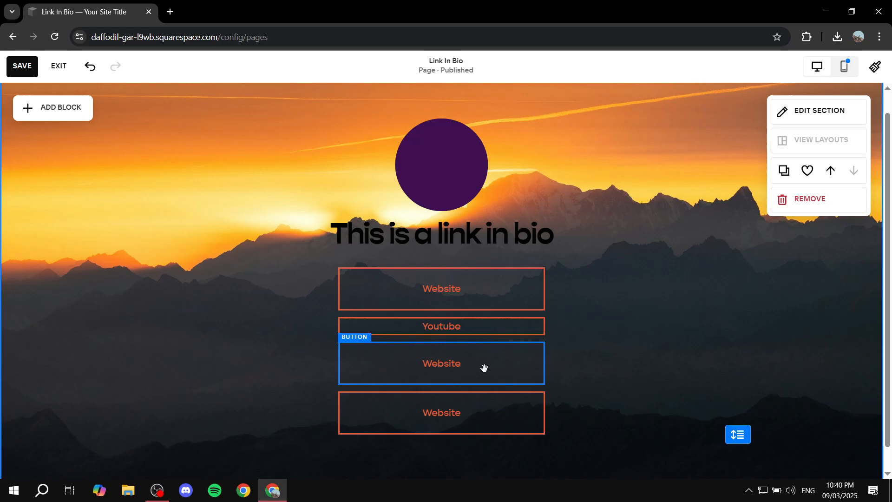
Delete the two duplicate Website buttons beneath the Youtube button.
left_click(480, 395)
key("Delete")
left_click(475, 388)
key("Delete")
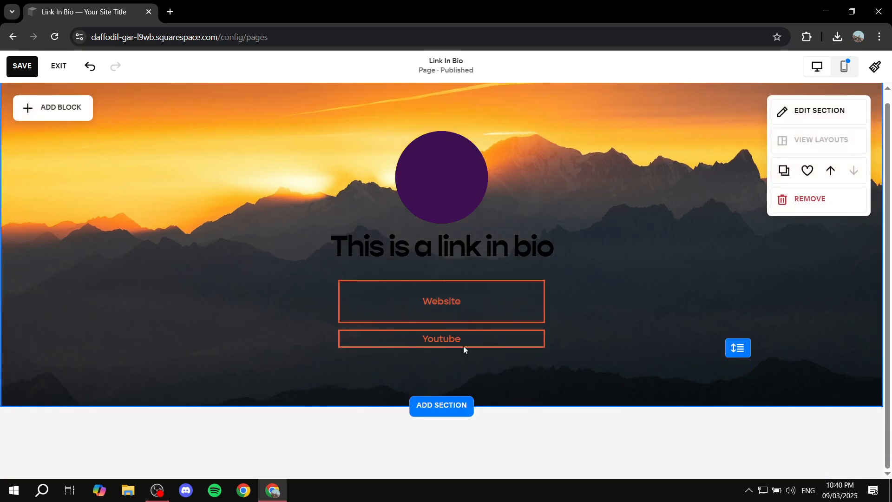
Extend the Youtube button's lower edge downward to match the Website button's height.
left_click(456, 338)
left_click_drag(442, 350, 441, 380)
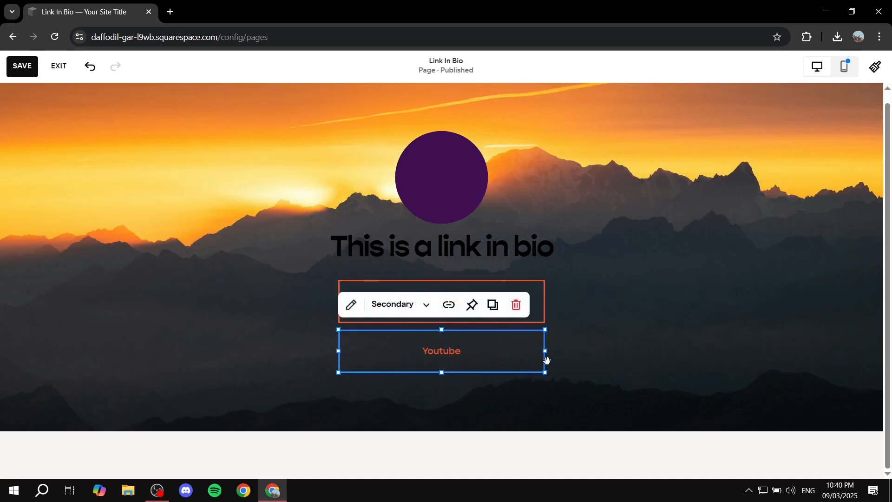
left_click(674, 333)
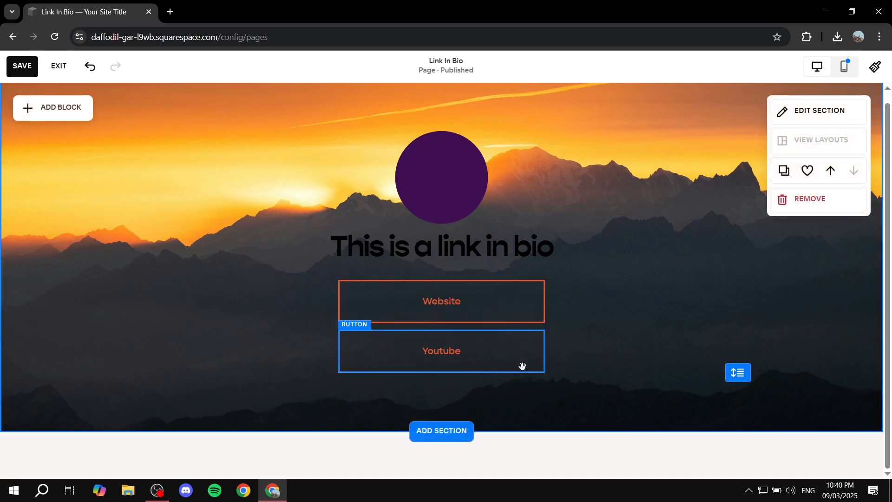
Place a copy of the Youtube button directly beneath it and change the copy's text to "Discord".
left_click(485, 351)
mouse_move(480, 351)
left_mouse_down()
mouse_move(517, 376)
mouse_move(504, 413)
mouse_move(484, 406)
left_mouse_up()
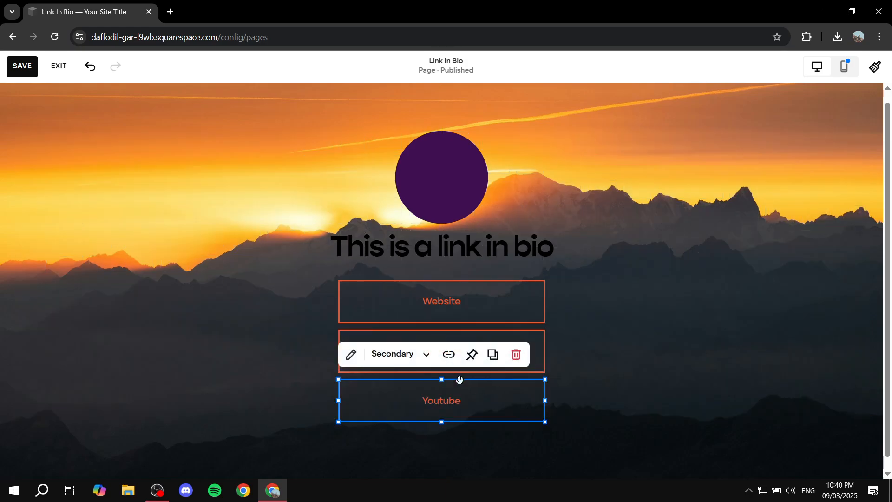
left_click(358, 363)
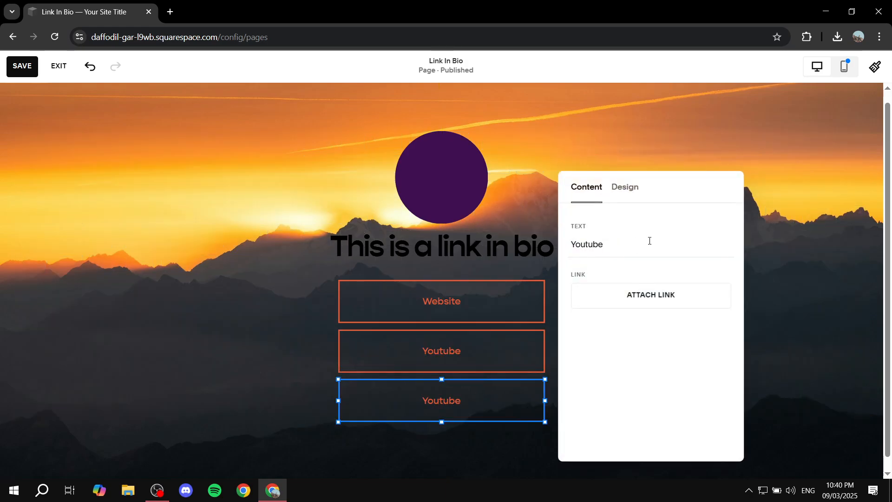
left_click(821, 247)
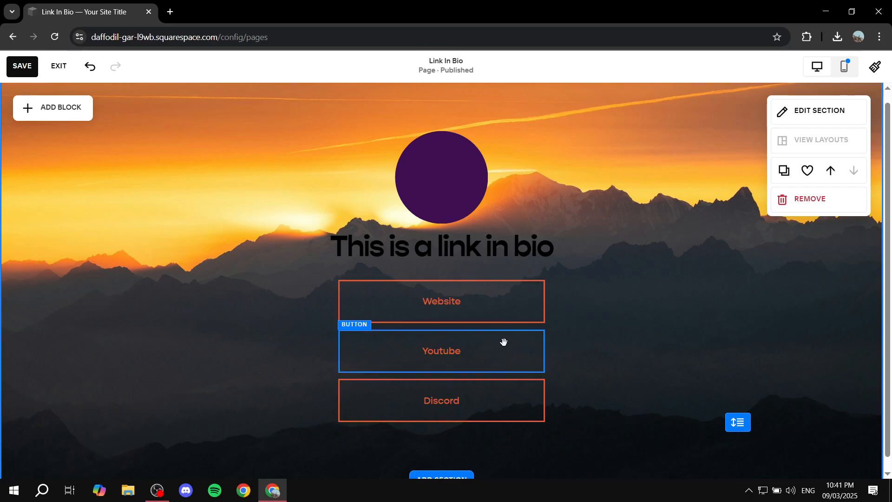
Extend the section's height downward in the desktop layout and likewise in the mobile view.
scroll(504, 447, "down", 1)
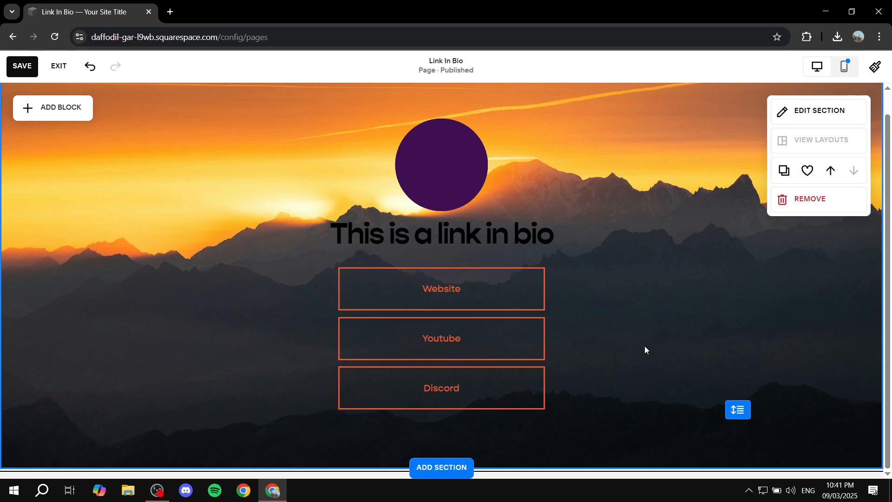
left_click_drag(742, 411, 743, 435)
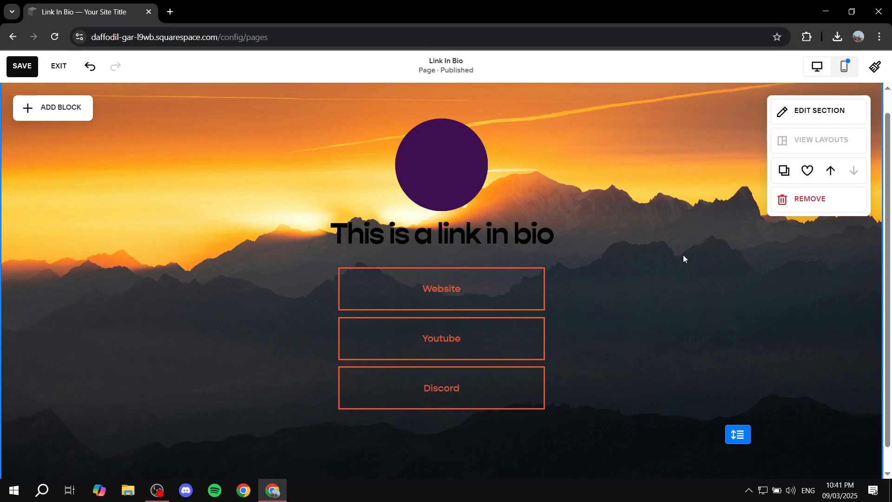
left_click(845, 70)
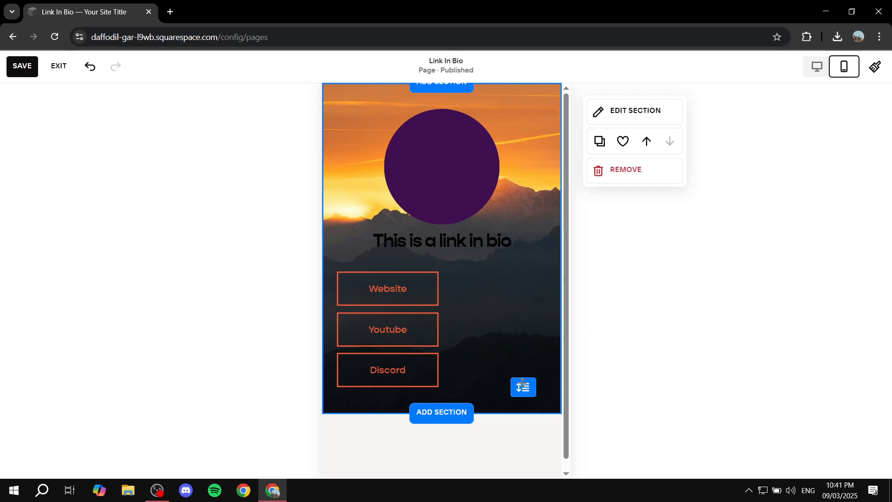
left_click_drag(521, 385, 520, 454)
Widen the Website button in the mobile layout so it spans the content width, centered under the heading.
left_click(421, 288)
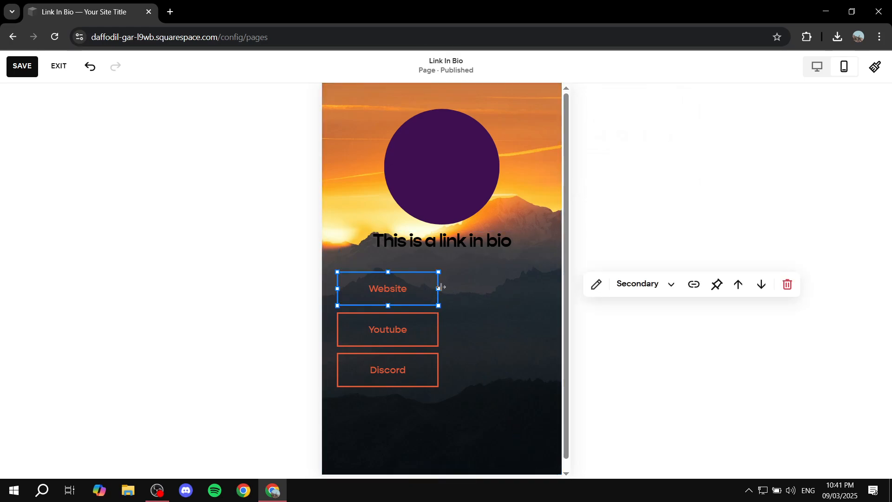
left_click_drag(439, 288, 546, 293)
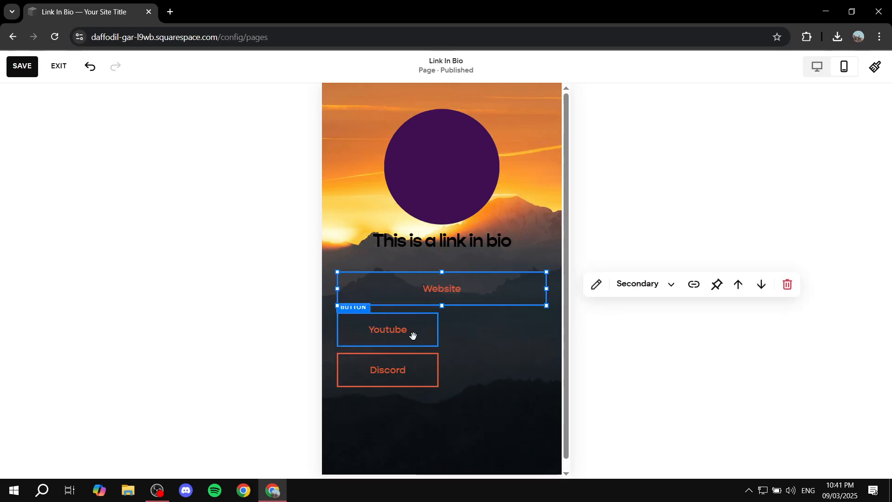
Widen the Youtube and Discord buttons in the mobile layout to match the Website button's full width.
left_click(413, 336)
left_click_drag(441, 329, 538, 328)
left_click(416, 372)
left_click_drag(440, 371, 545, 372)
left_click(457, 181)
left_click(494, 372)
left_click(506, 329)
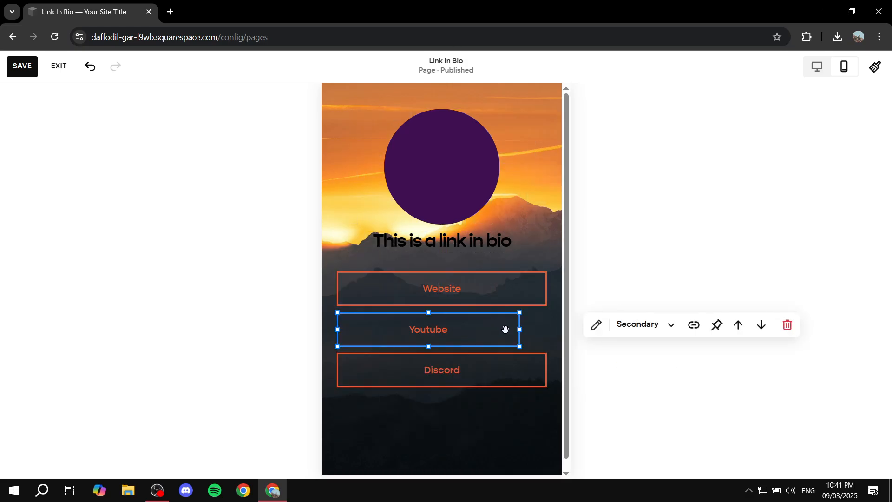
left_click_drag(520, 330, 545, 333)
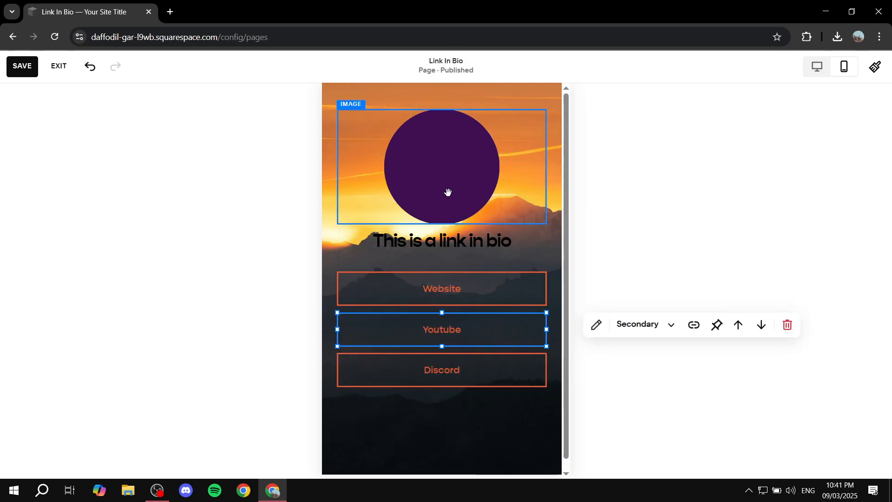
Shrink the circular profile image in the mobile layout and center it horizontally above the heading.
left_click(518, 213)
left_click_drag(547, 226, 494, 205)
left_click_drag(431, 170, 458, 178)
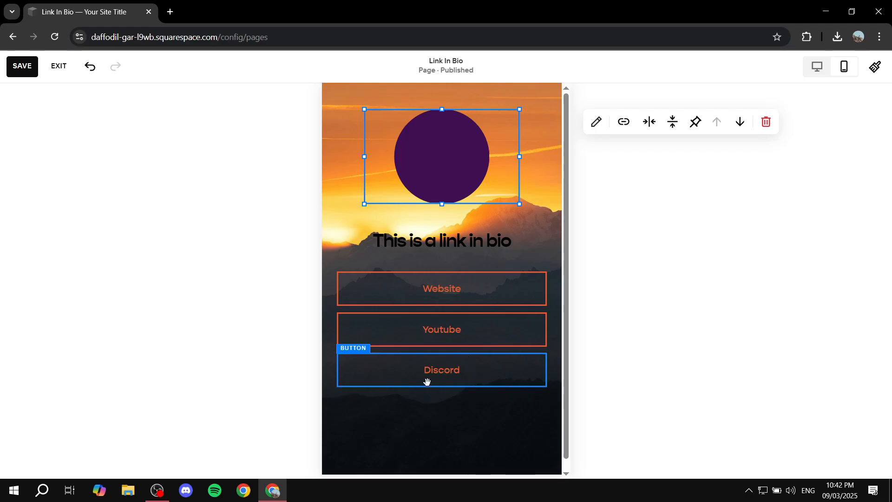
Move the Discord and Youtube buttons down in the mobile layout so all three buttons have wider, even gaps.
left_click_drag(446, 374, 453, 407)
left_click_drag(452, 339, 457, 353)
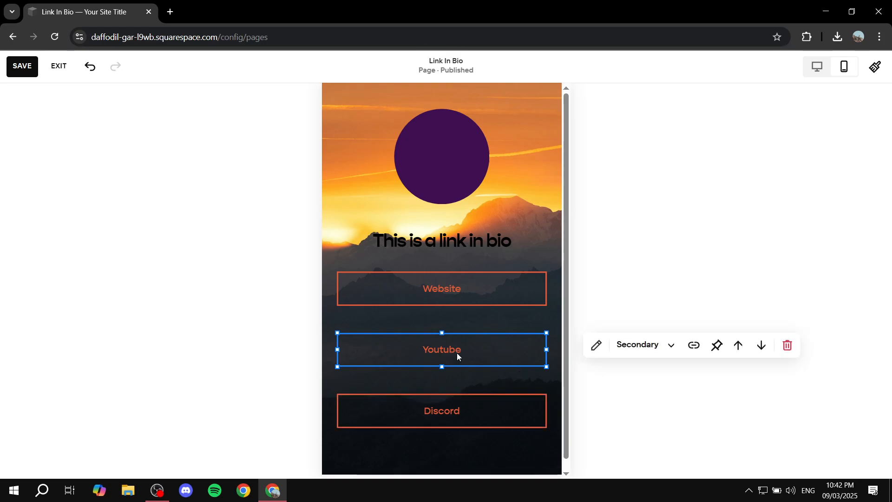
left_click(474, 380)
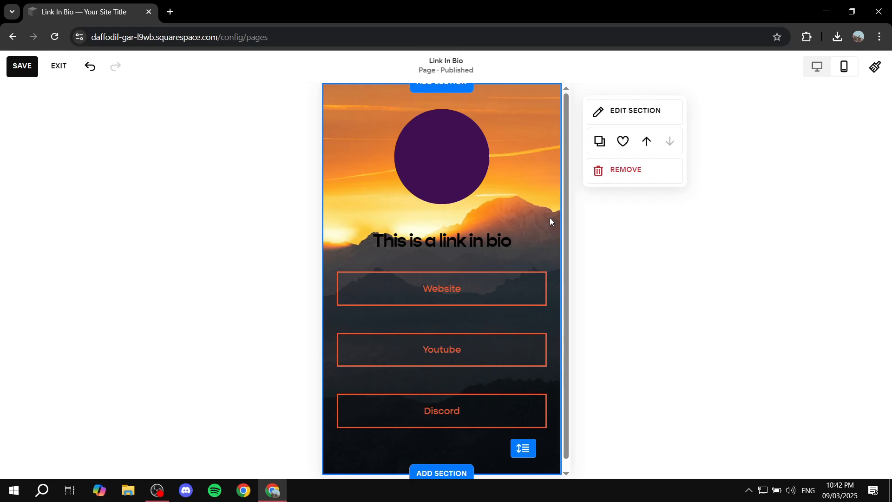
Return to the desktop layout and save the page.
left_click(817, 67)
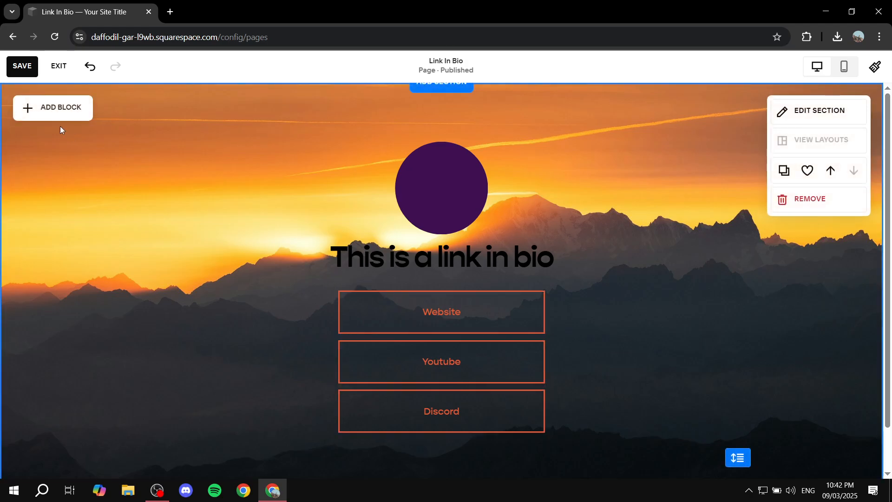
left_click(29, 66)
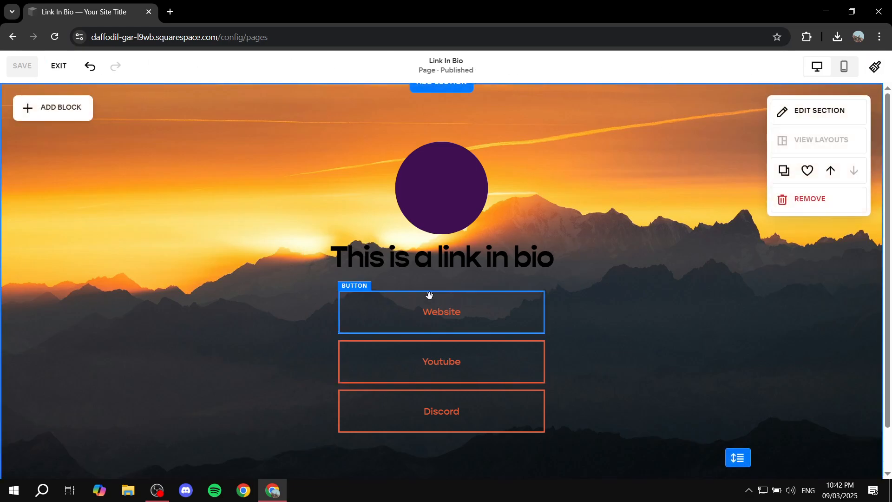
Open the detailed button settings in the site styles.
left_click(876, 68)
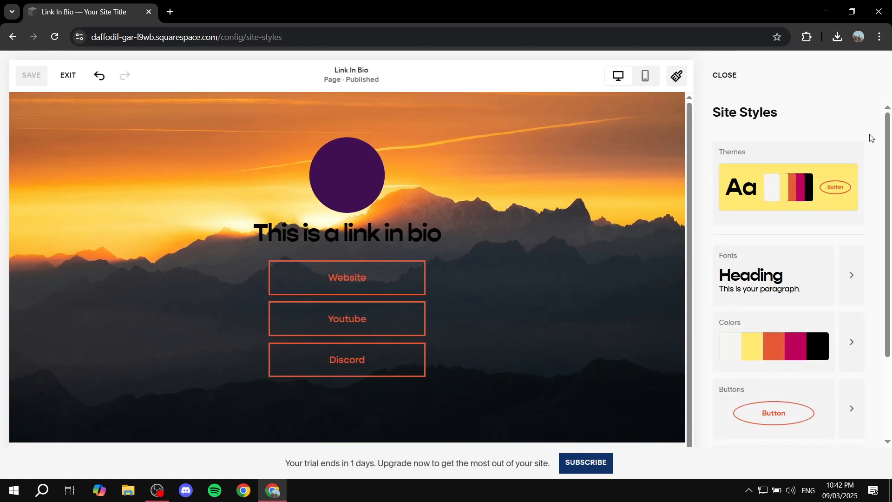
scroll(872, 139, "down", 3)
left_click(818, 288)
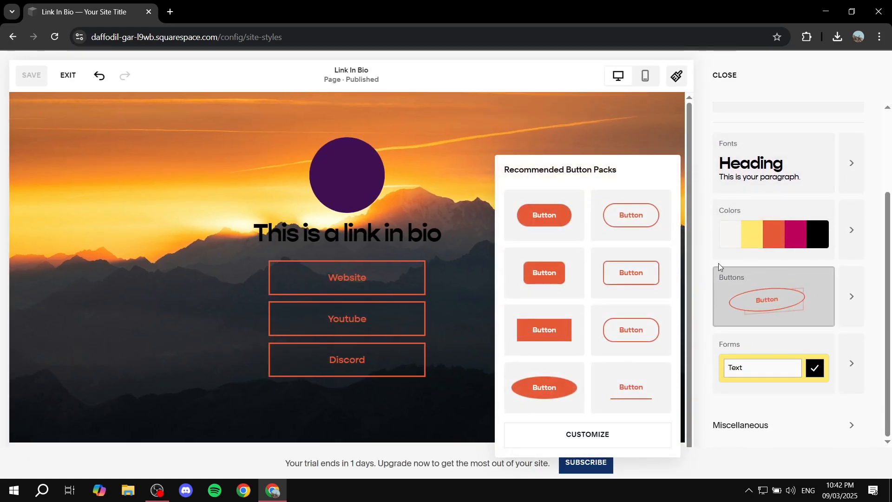
left_click(858, 297)
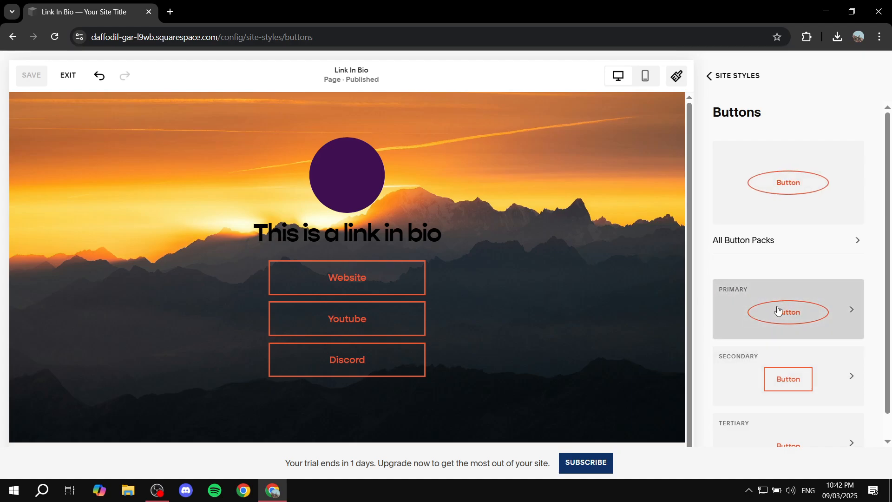
scroll(779, 311, "down", 1)
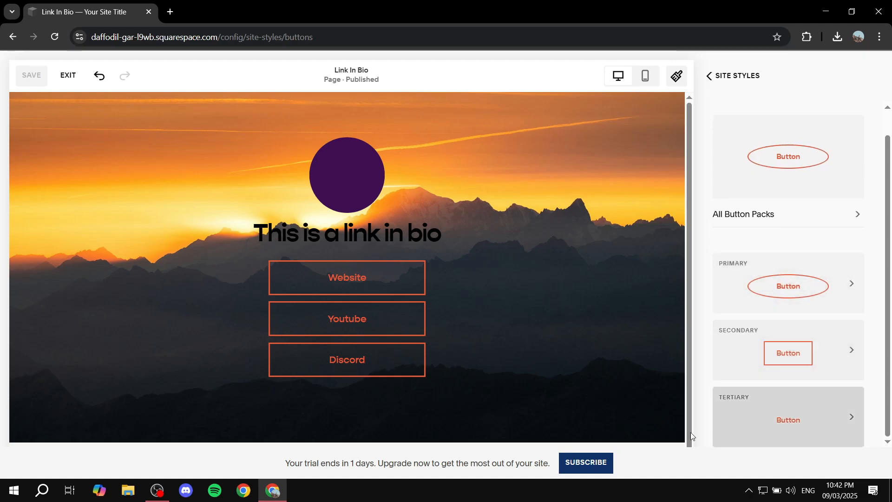
Set the primary button style's outline to 3px and return to the button styles overview.
left_click(811, 307)
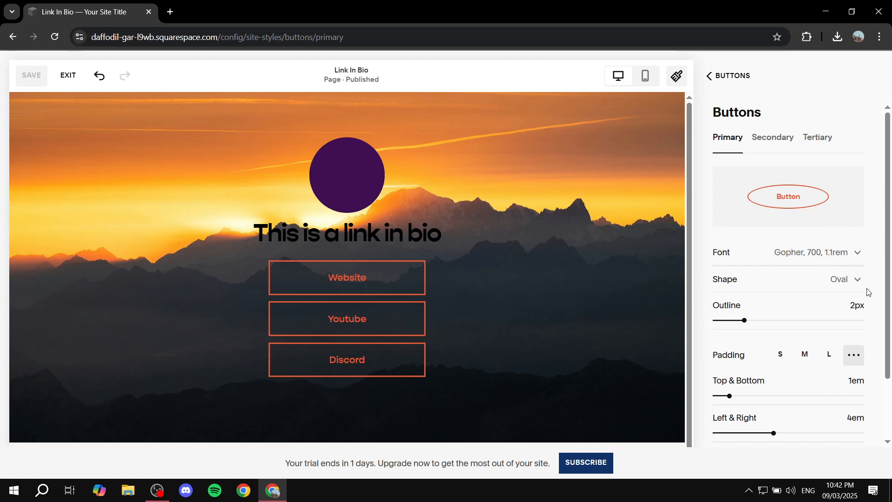
left_click(855, 283)
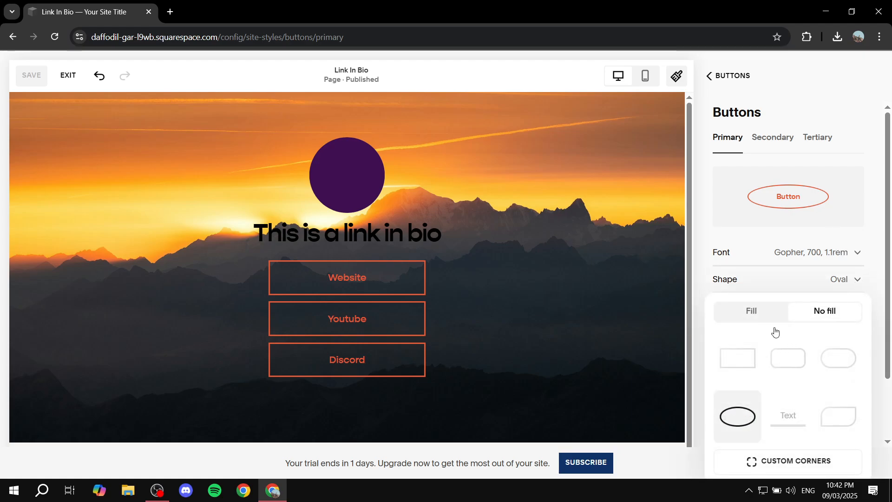
left_click(856, 280)
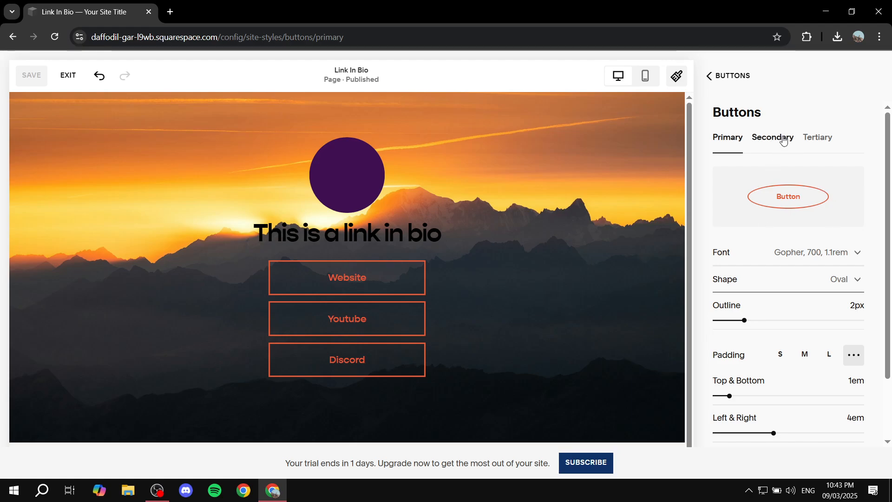
scroll(801, 176, "down", 2)
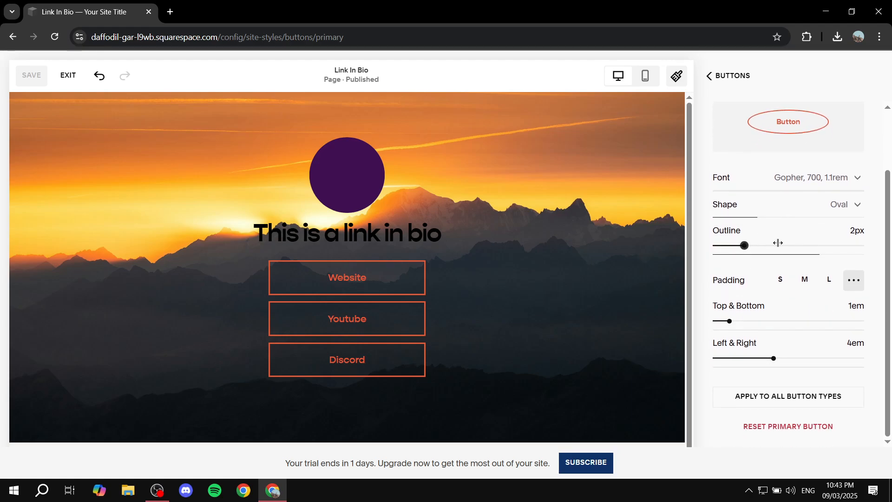
left_click_drag(782, 245, 760, 245)
scroll(781, 300, "up", 2)
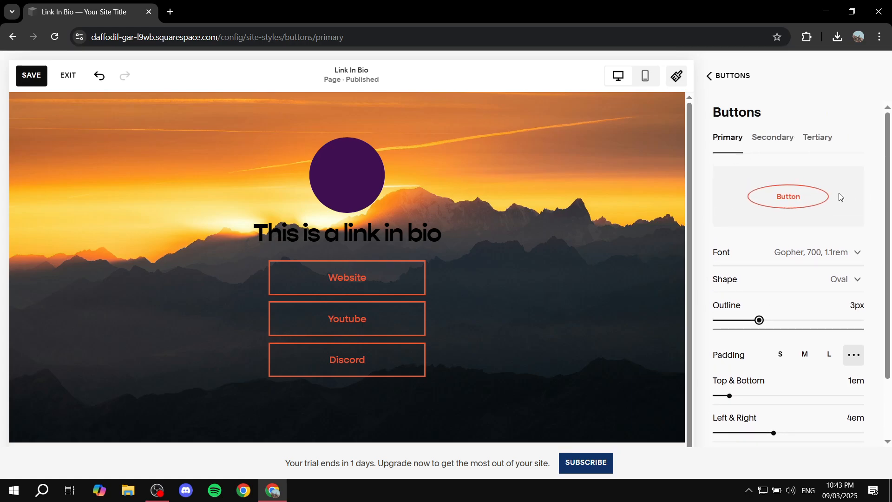
left_click(709, 76)
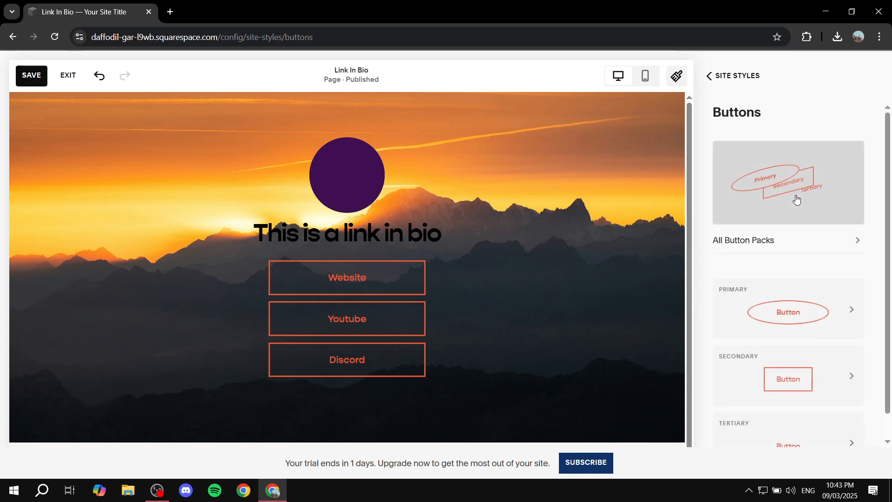
Apply the button pack with a filled rounded-rectangle primary button, close the site styles and save the page.
left_click(762, 176)
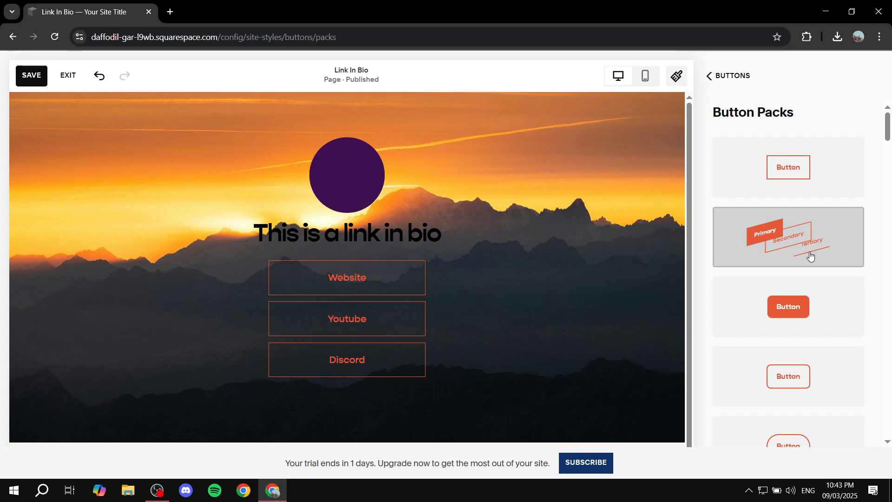
left_click(707, 77)
left_click(709, 77)
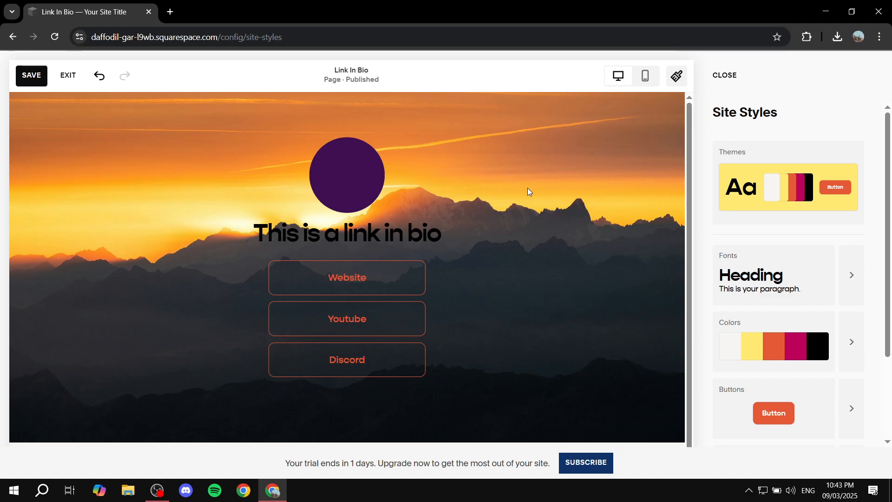
left_click(714, 74)
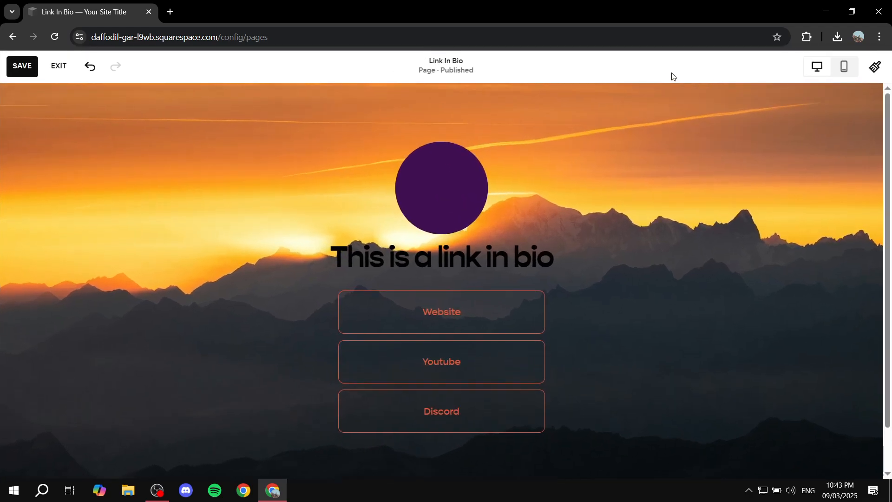
left_click(22, 65)
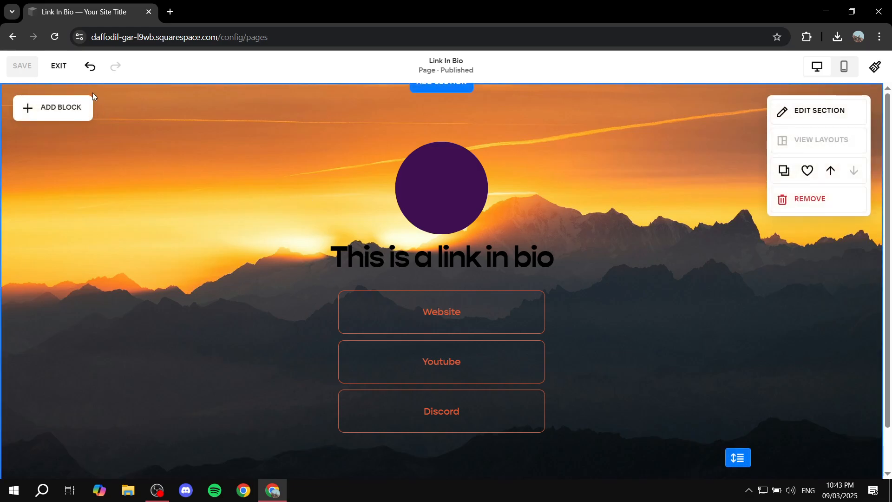
Exit the page editor and check the URL slug in the Link In Bio page's general settings.
left_click(59, 65)
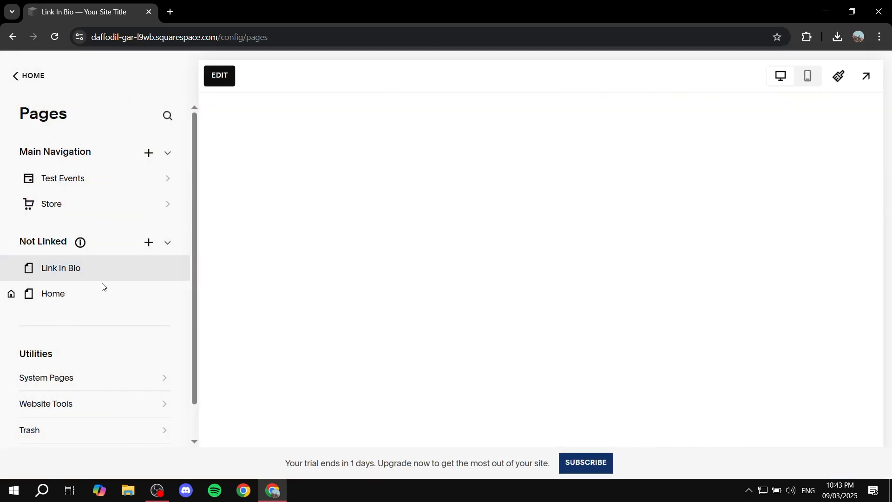
mouse_move(65, 275)
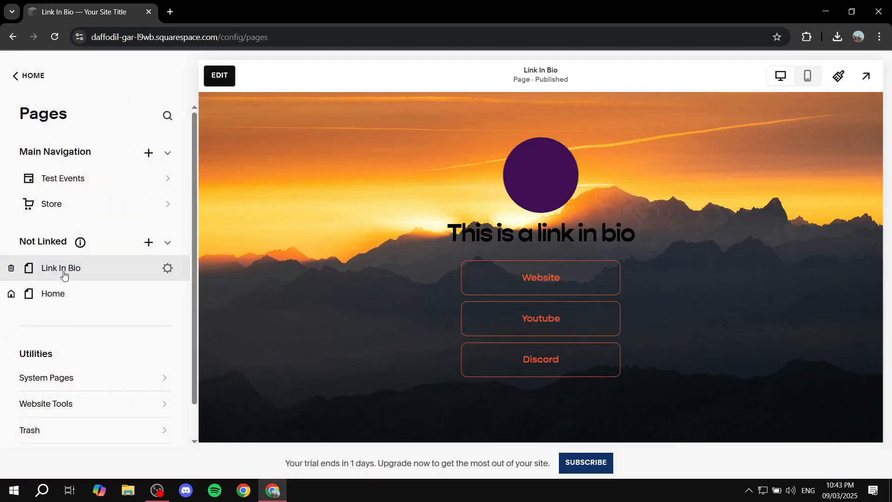
left_click(168, 269)
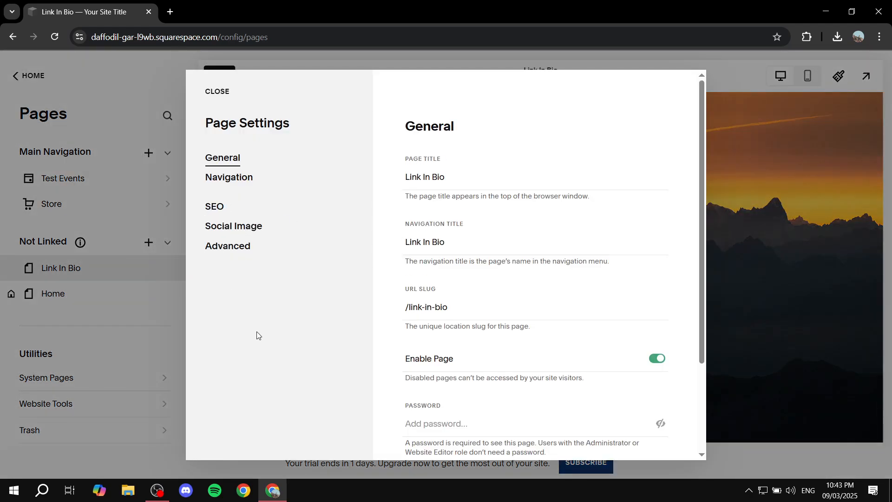
left_click_drag(459, 305, 312, 315)
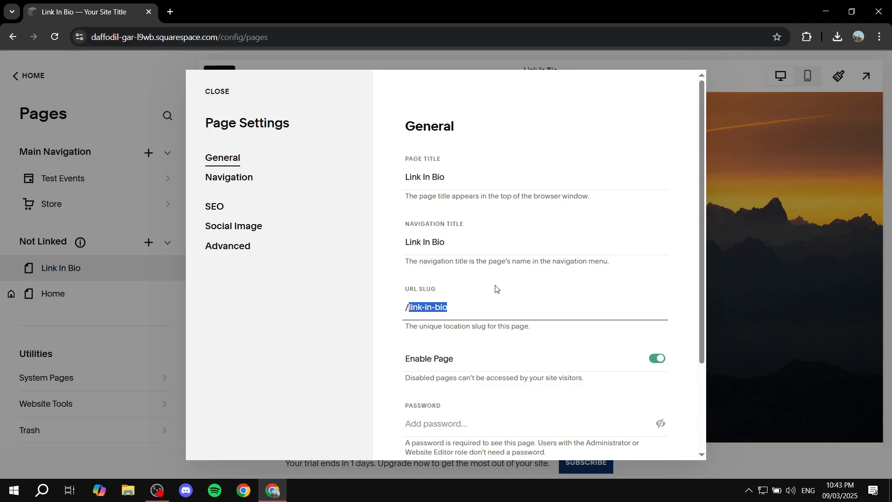
left_click(790, 188)
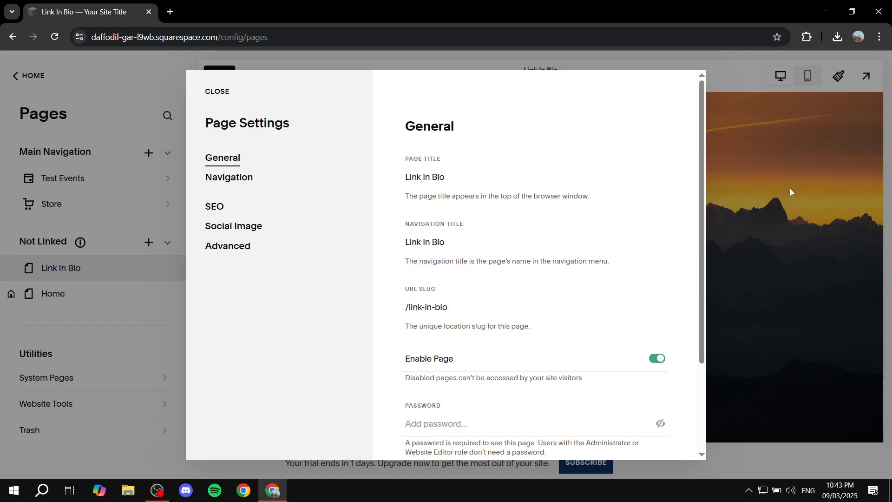